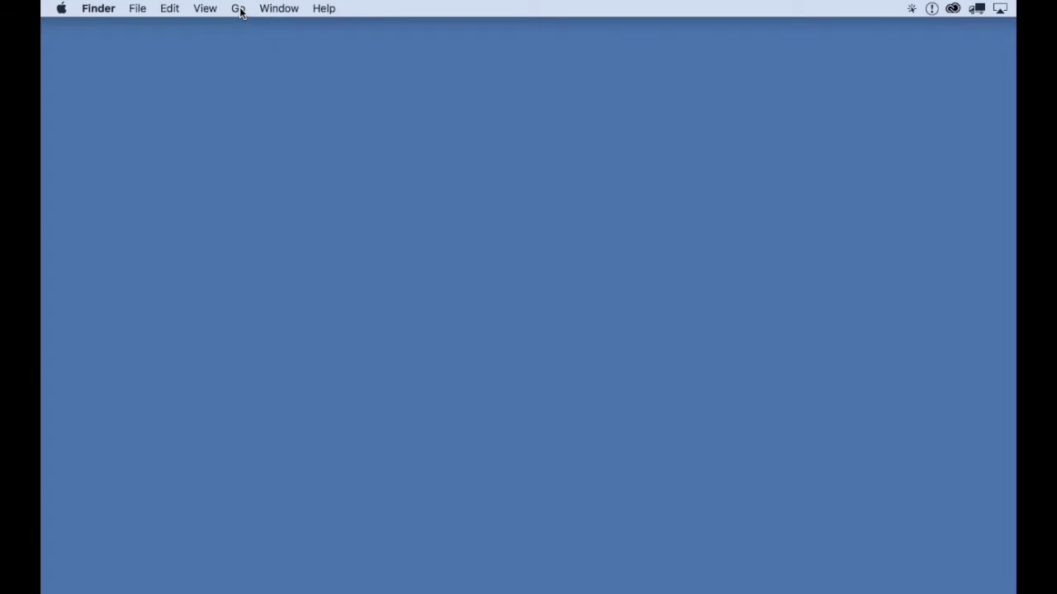
Open the Downloads folder and extract the GFM610.zip archive.
click(238, 10)
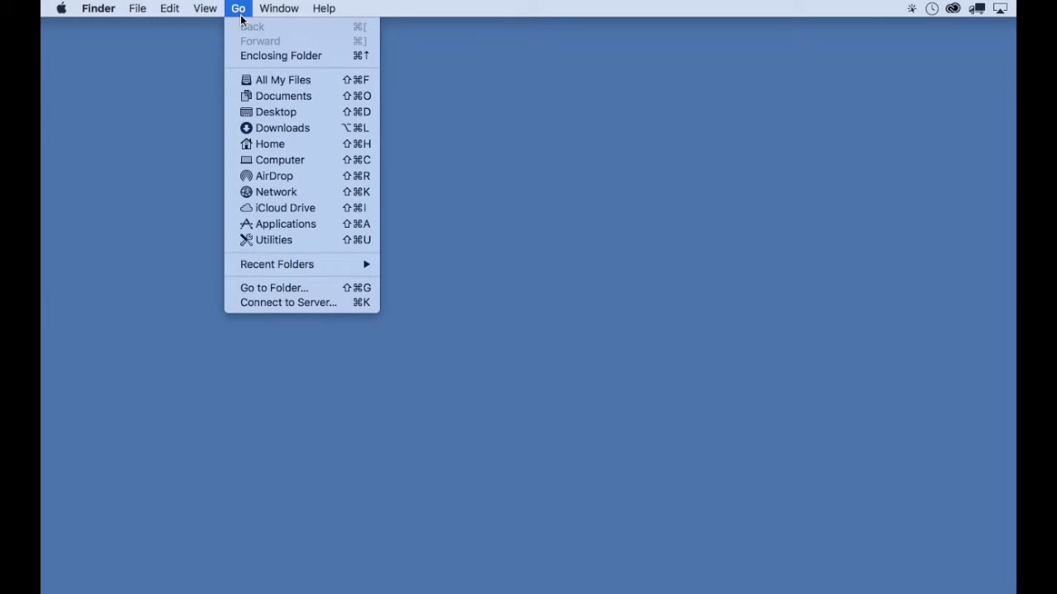
click(323, 129)
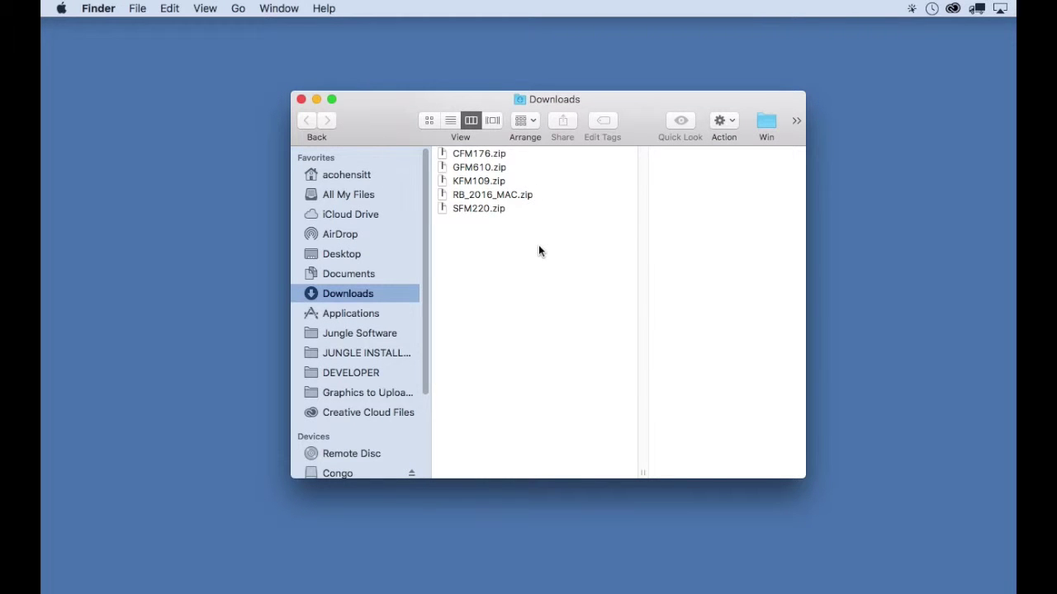
click(474, 167)
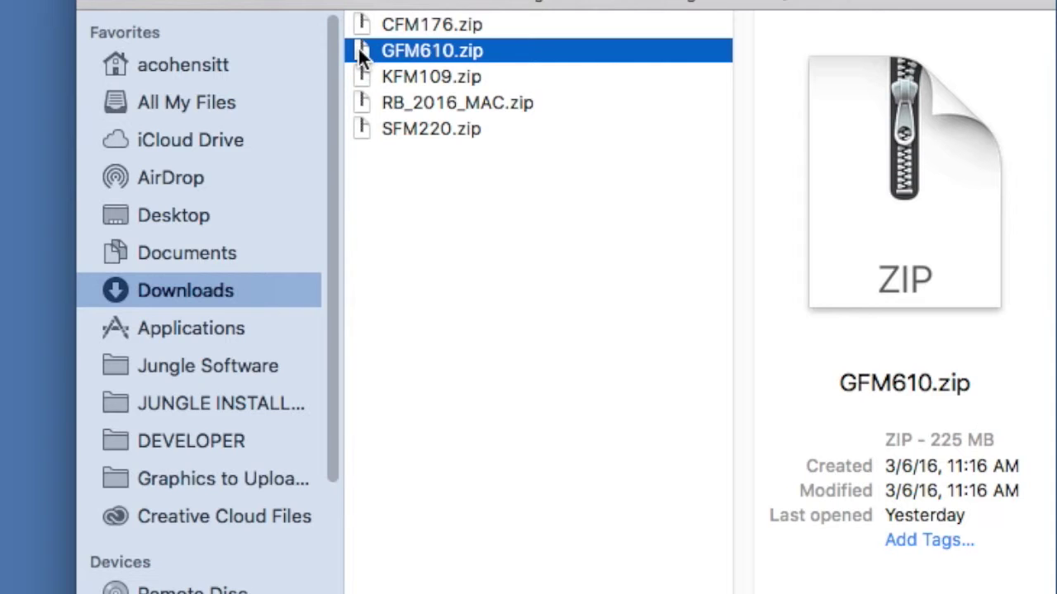
double_click(357, 46)
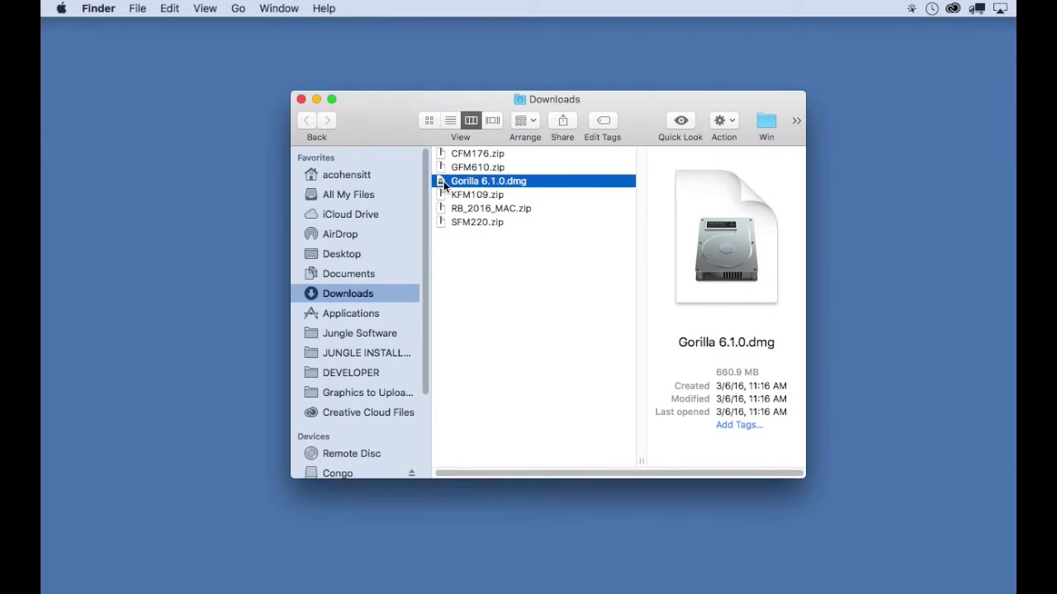
Mount Gorilla 6.1.0.dmg and reposition its installer window over the Downloads window.
double_click(443, 181)
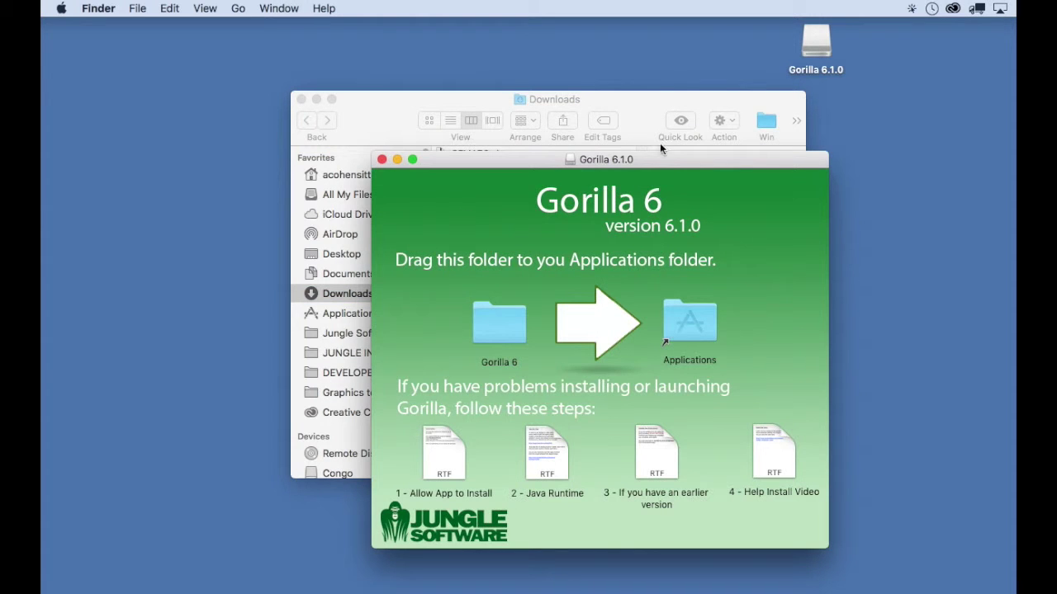
drag(666, 162, 619, 95)
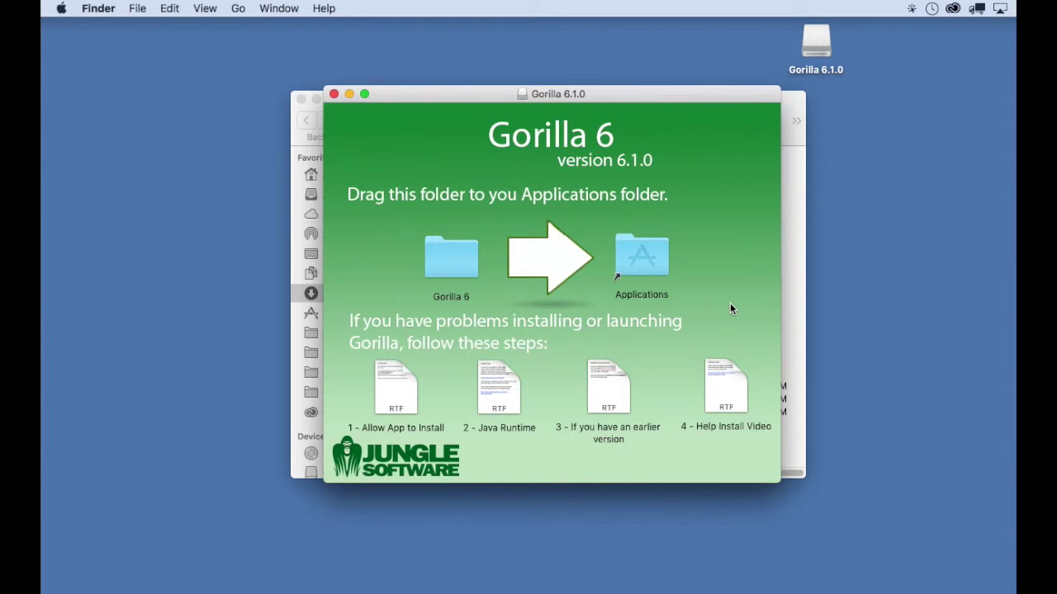
drag(492, 99, 567, 271)
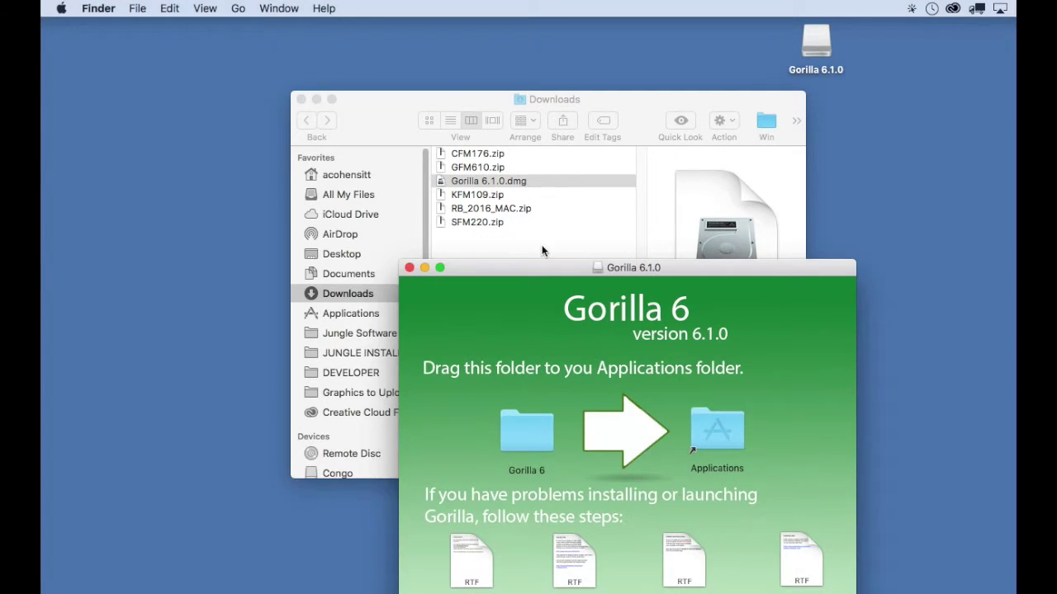
drag(550, 268, 490, 110)
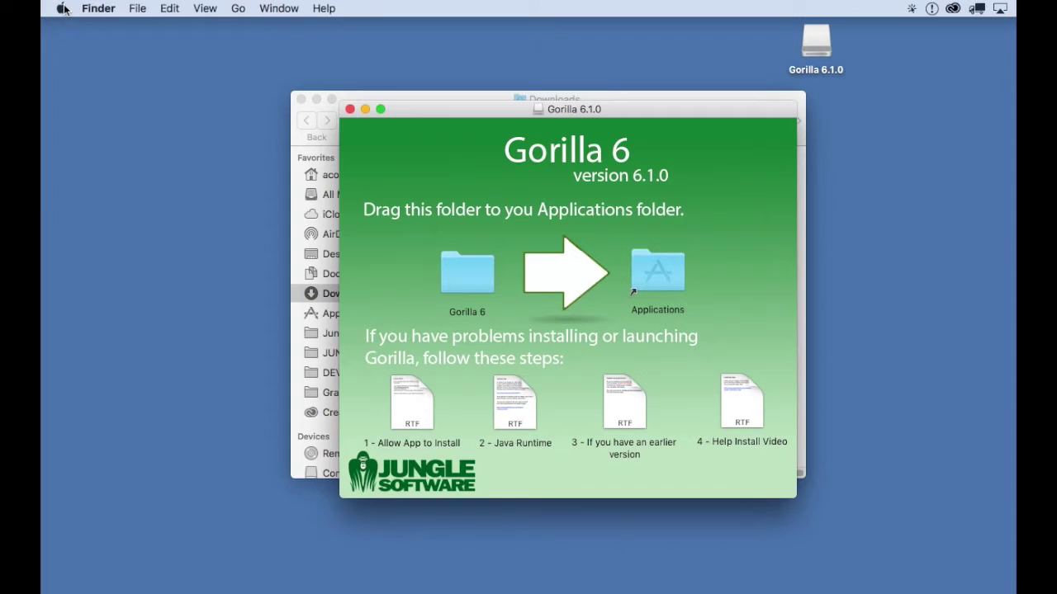
Open the Security & Privacy settings in System Preferences and unlock them with the account password.
click(63, 9)
click(194, 49)
drag(662, 97, 581, 83)
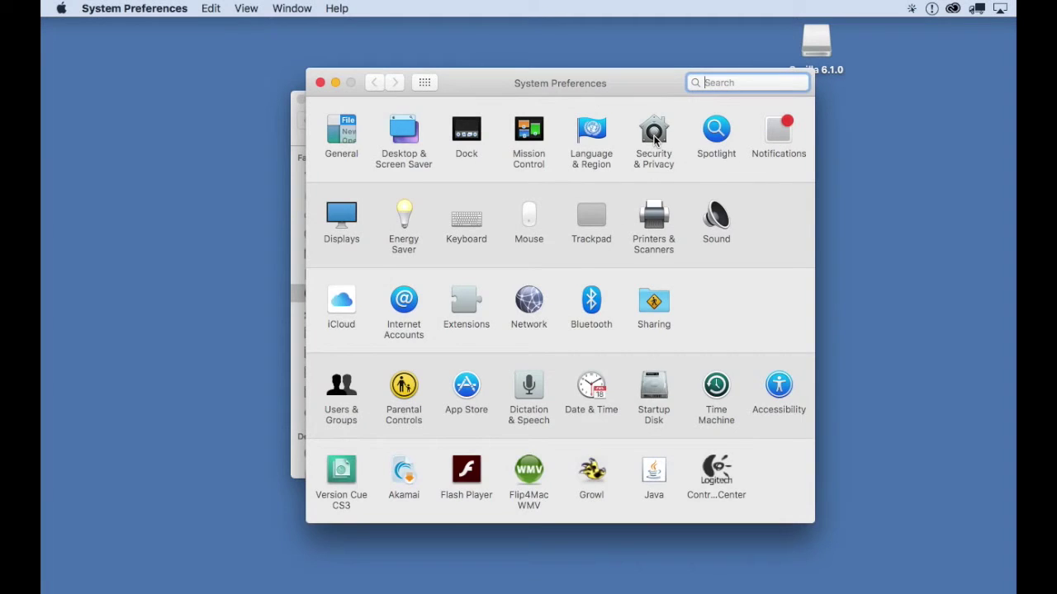
click(654, 137)
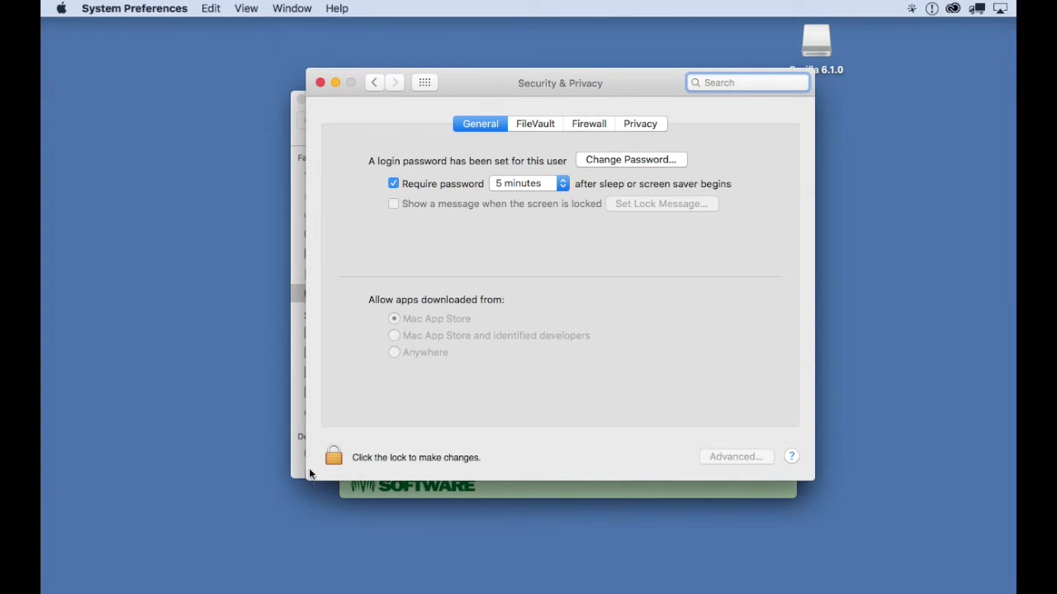
click(332, 456)
text(••••••••)
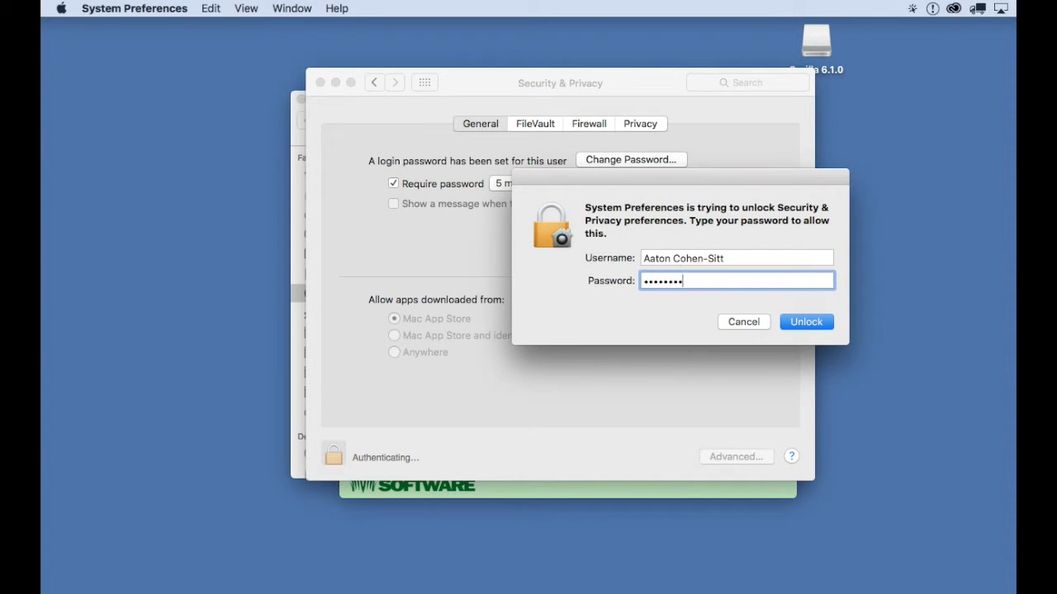
key(Return)
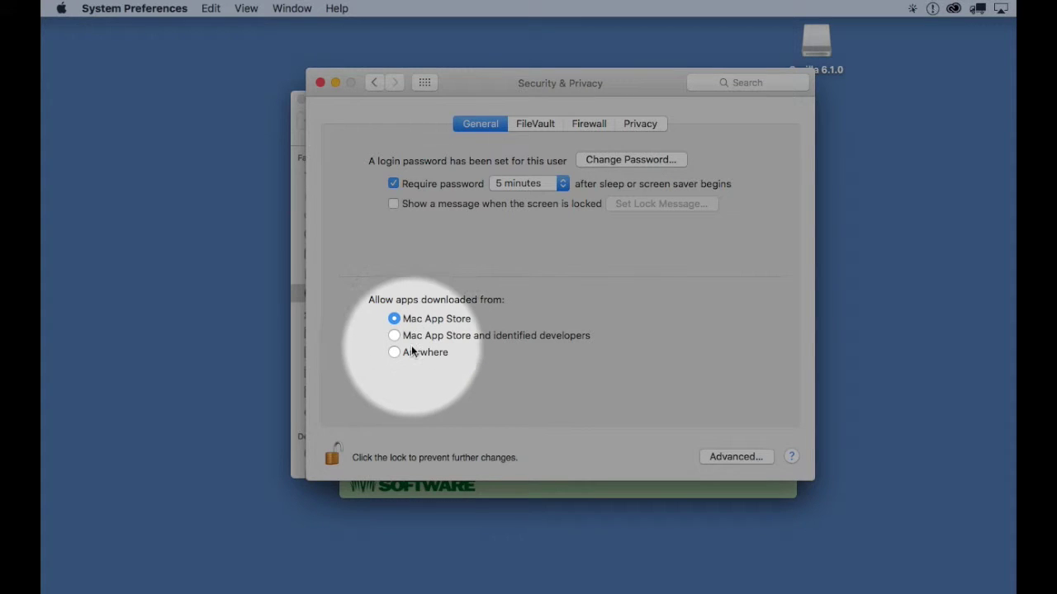
Allow apps downloaded from Anywhere, accept the security warning and close the preferences window.
click(395, 352)
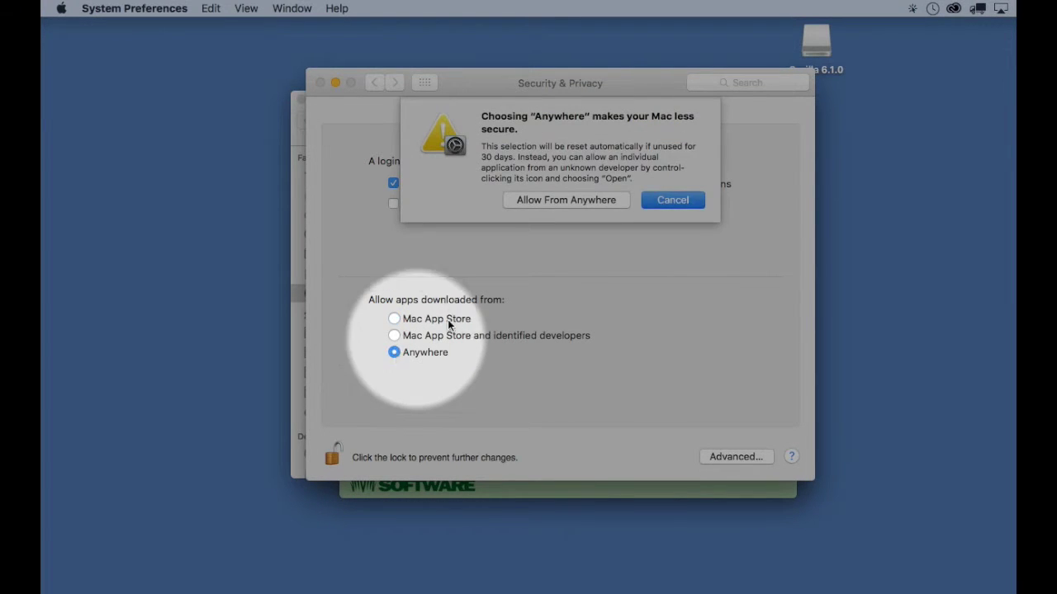
click(590, 204)
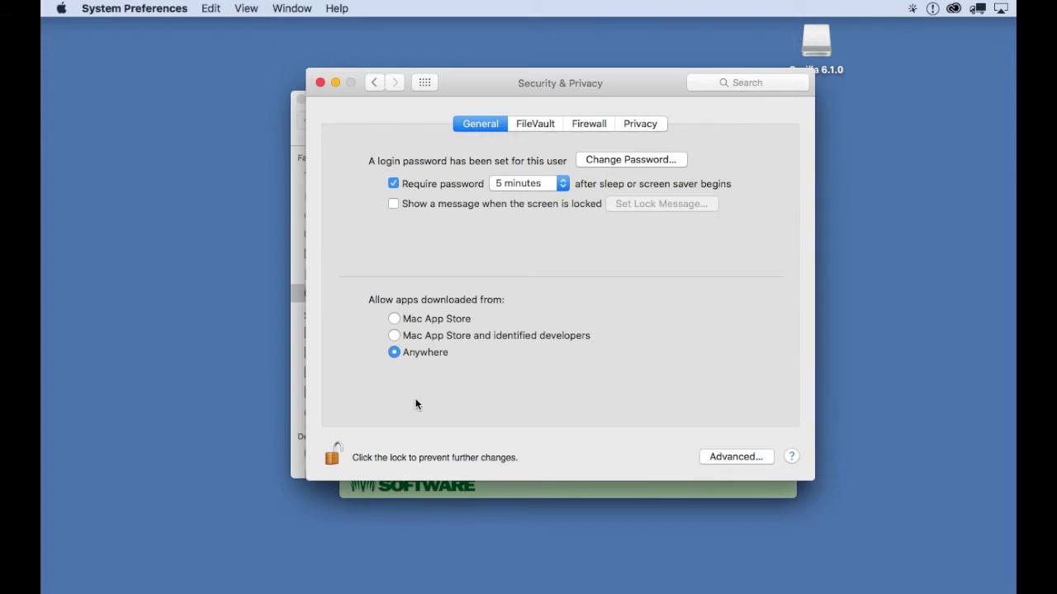
click(320, 82)
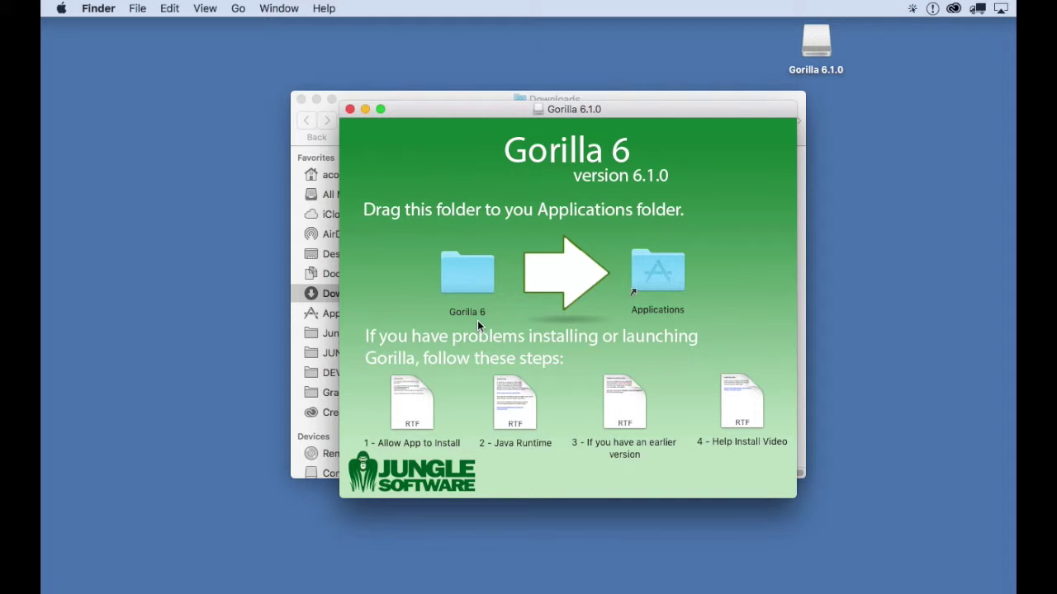
Copy the Gorilla 6 folder from the disk image into Applications and close the installer window.
drag(467, 283, 658, 289)
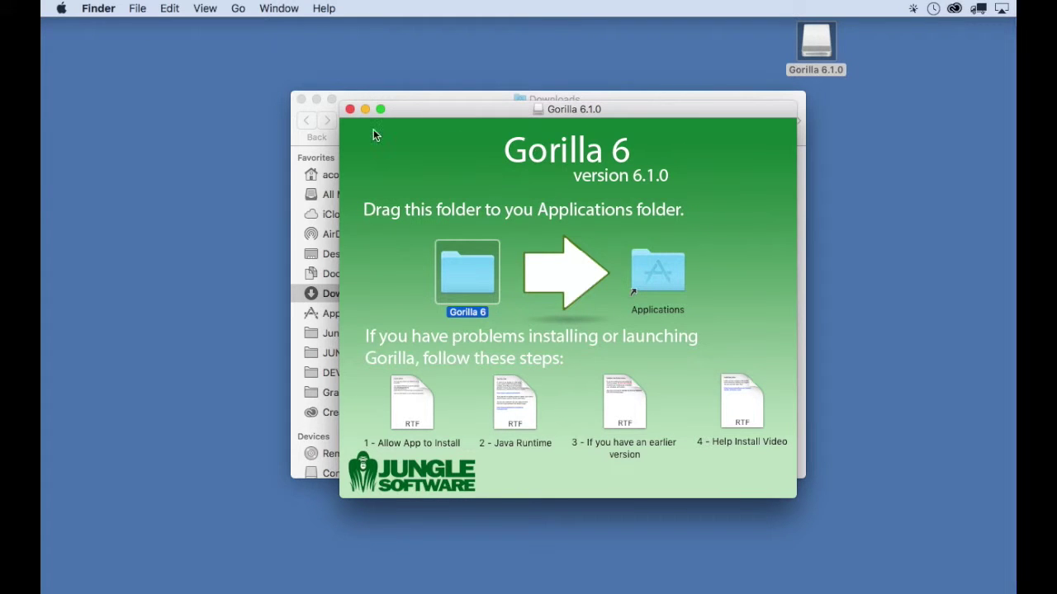
click(350, 109)
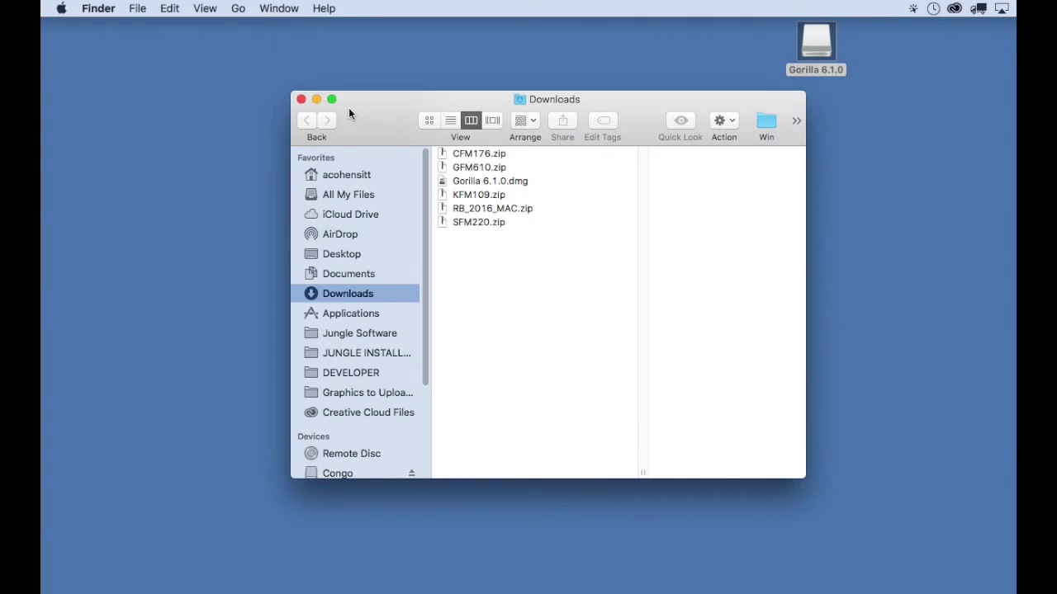
Open the Gorilla 6 folder inside Applications, then enlarge and reposition the Finder window.
click(236, 8)
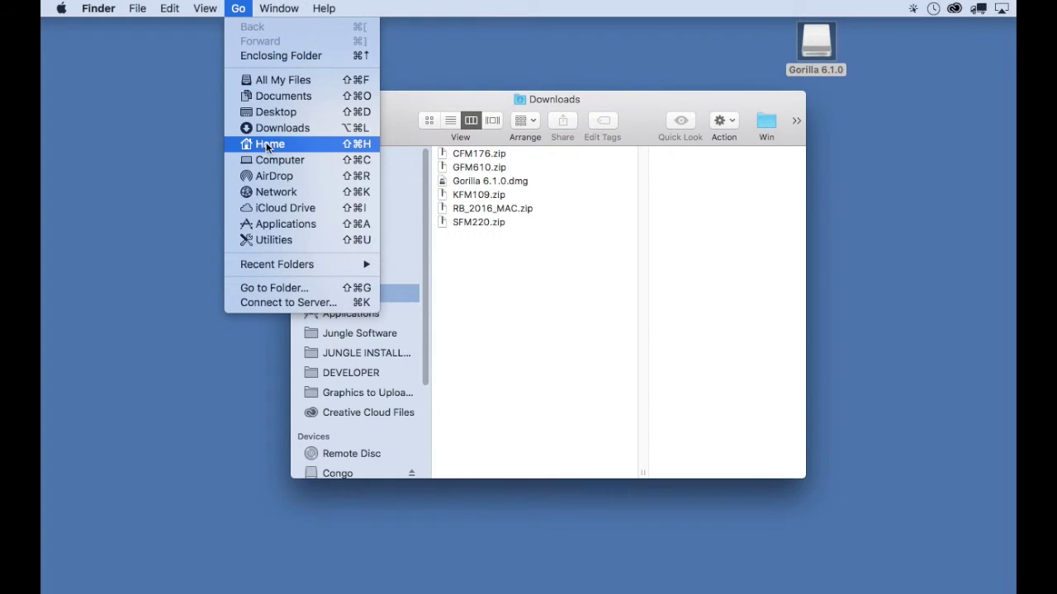
click(270, 223)
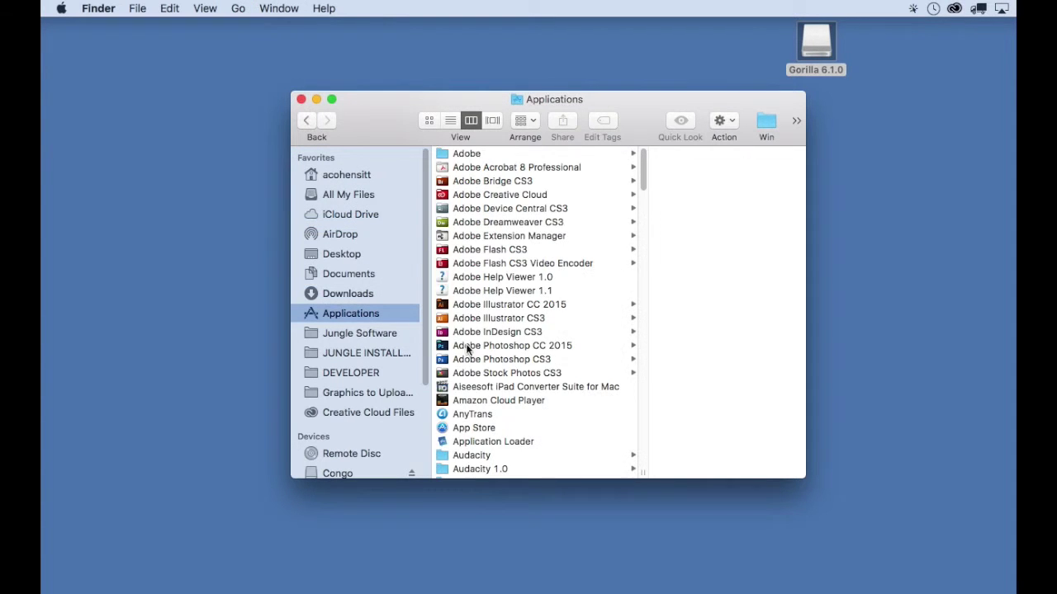
scroll(549, 409, down, 20)
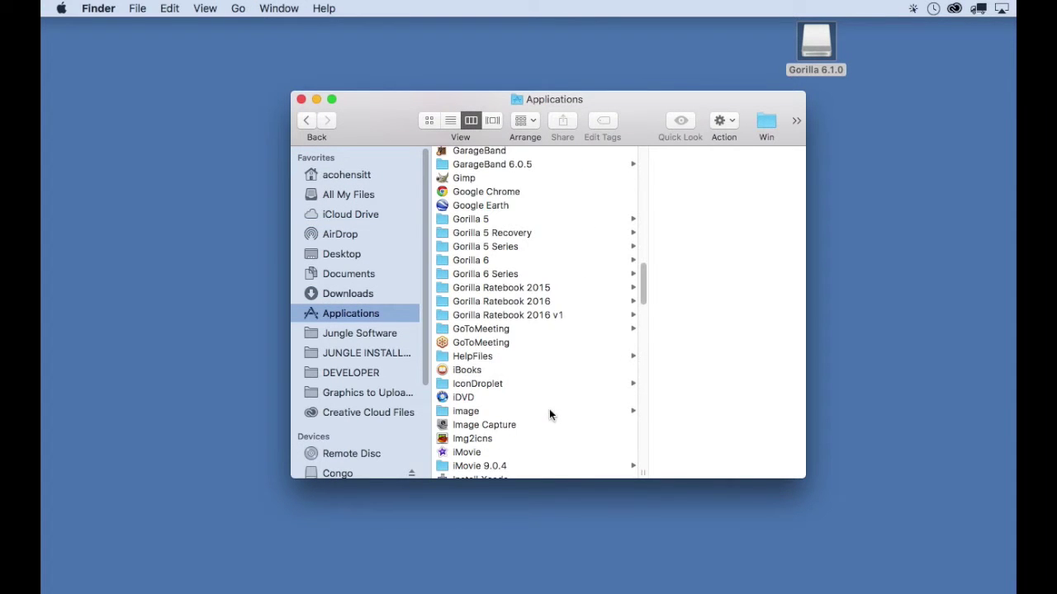
click(491, 260)
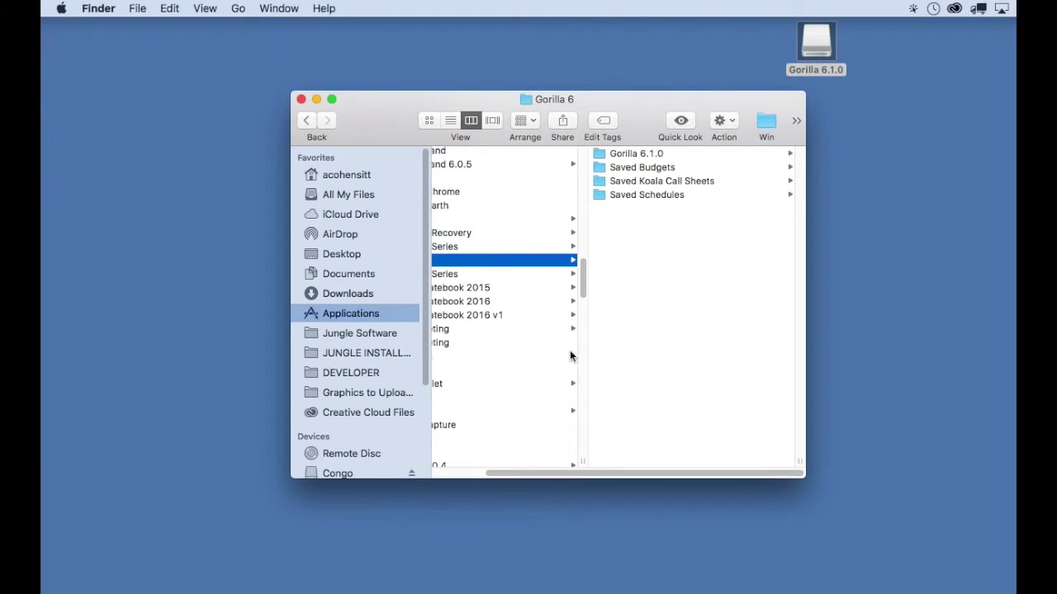
drag(815, 479, 832, 479)
drag(660, 98, 586, 91)
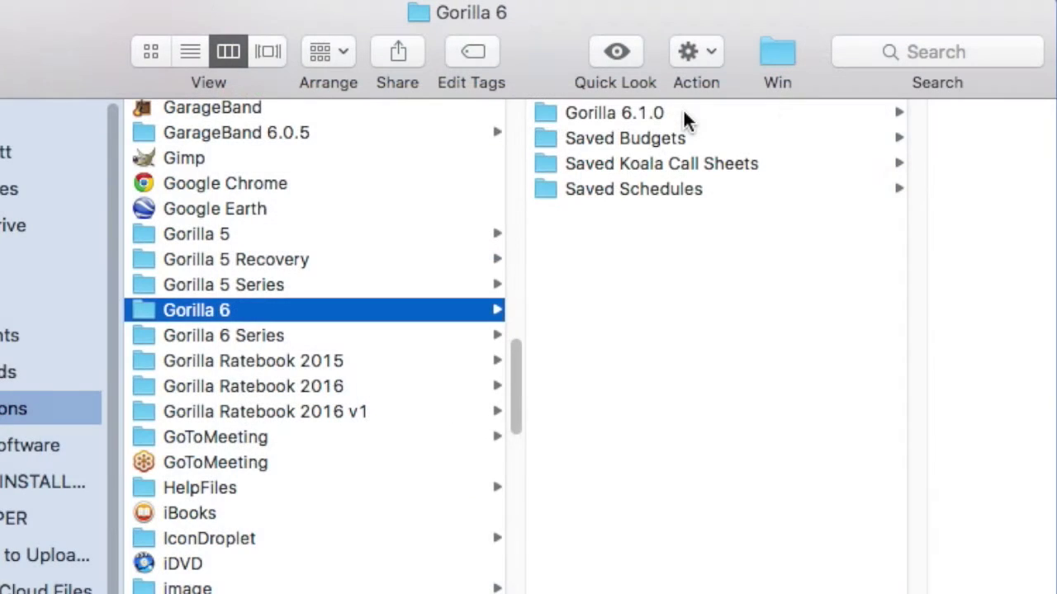
Launch the Gorilla application from the Gorilla 6.1.0 folder and accept its License Agreement.
click(615, 113)
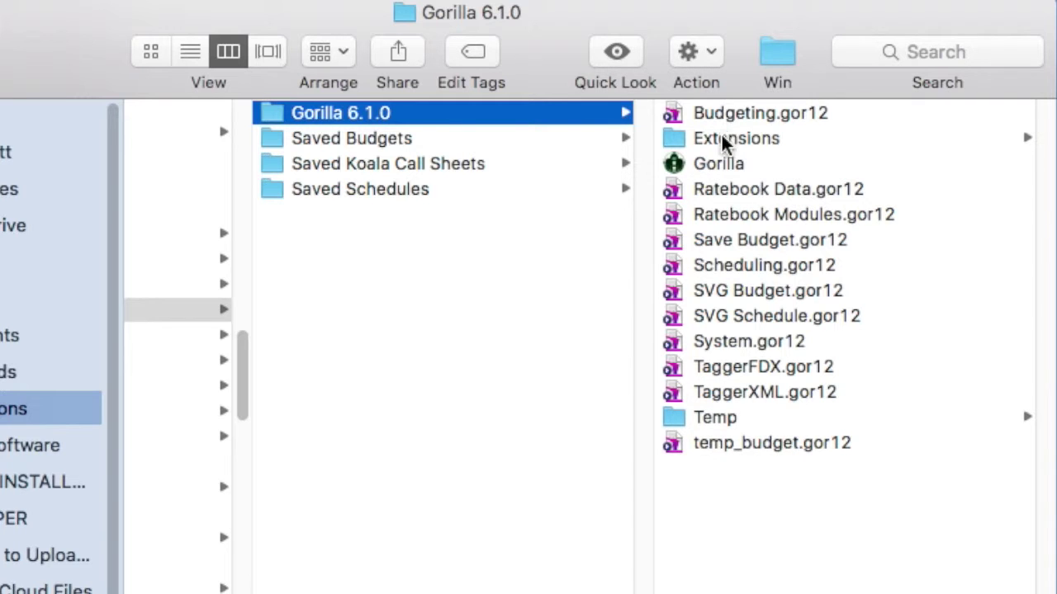
click(720, 165)
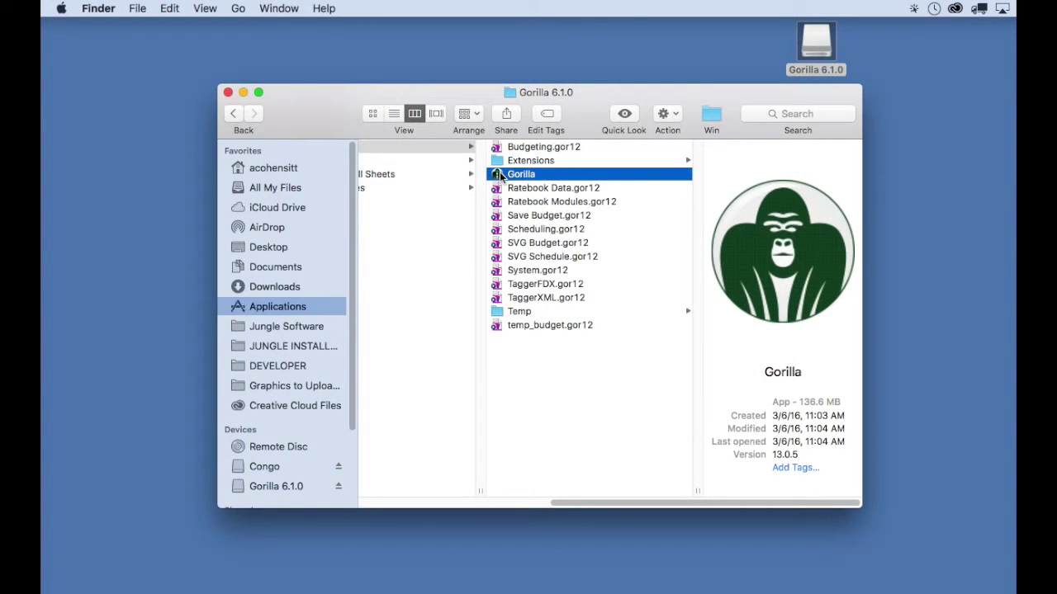
double_click(500, 176)
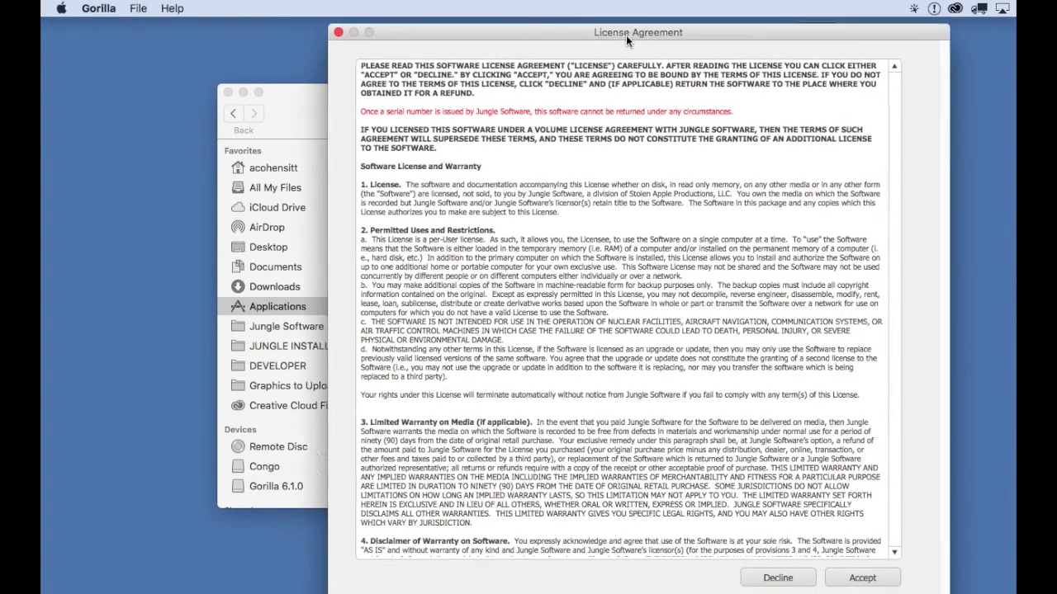
drag(648, 39, 573, 23)
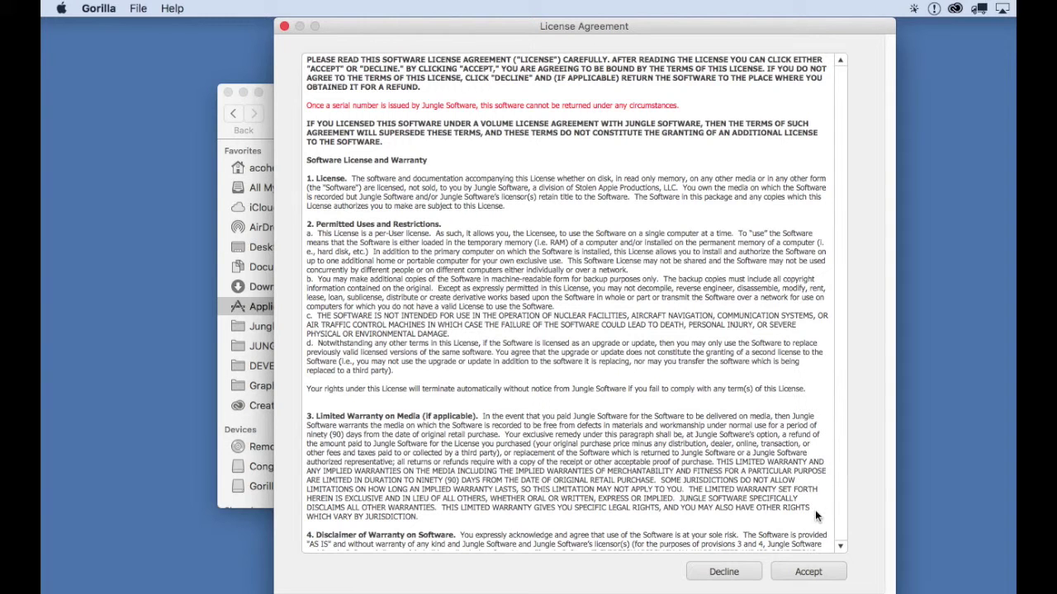
click(816, 573)
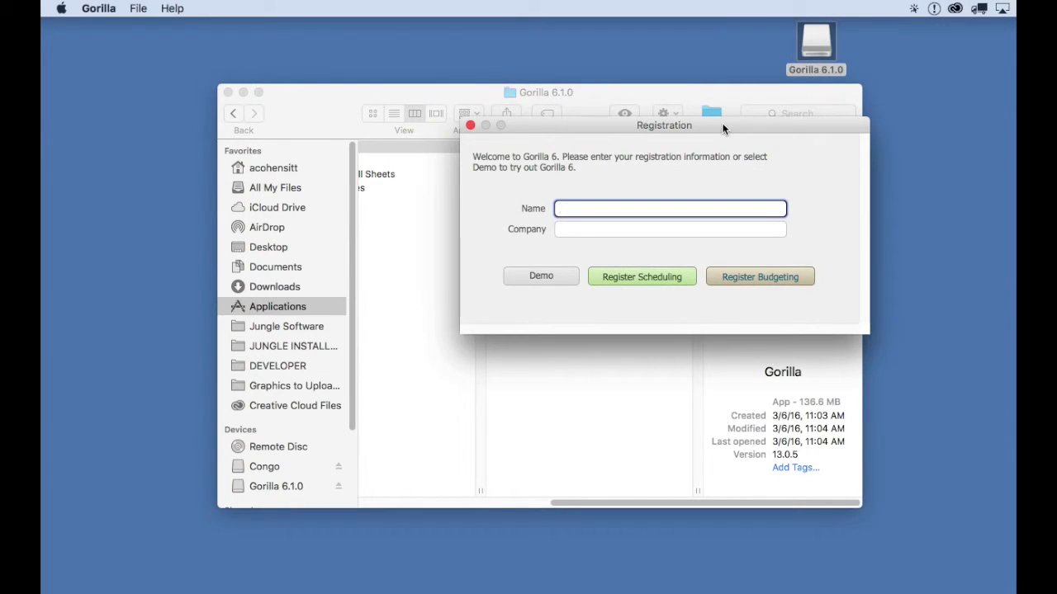
Fill in the registration form with the licensee's full name and the company "Tom Company Films".
drag(723, 124, 645, 145)
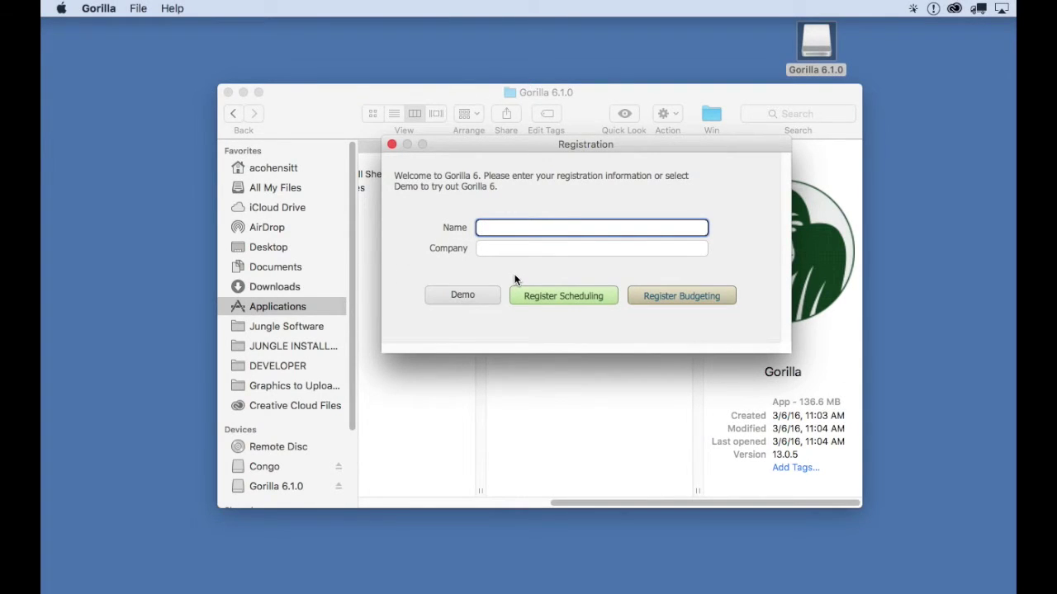
text(Tom Smith)
key(Tab)
text(Tom )
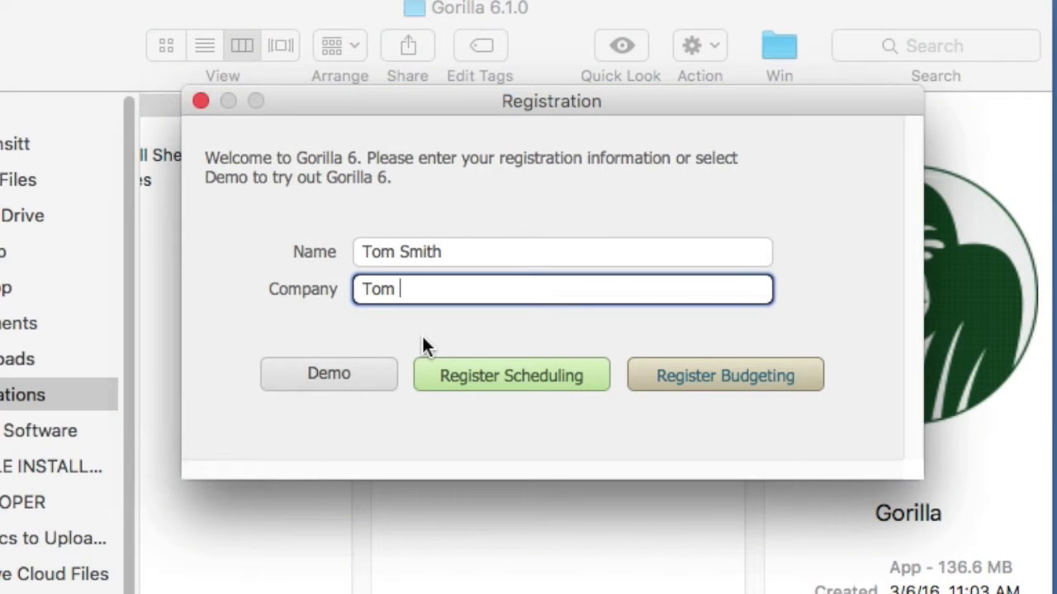
text(Company Fims)
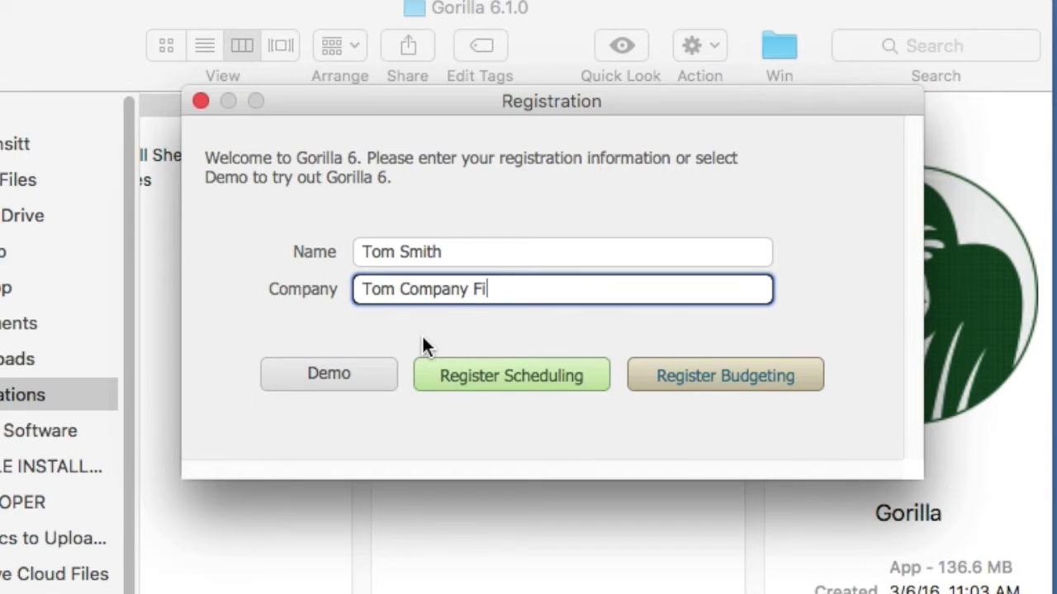
key(BackSpace)
key(BackSpace)
text(lms)
click(483, 334)
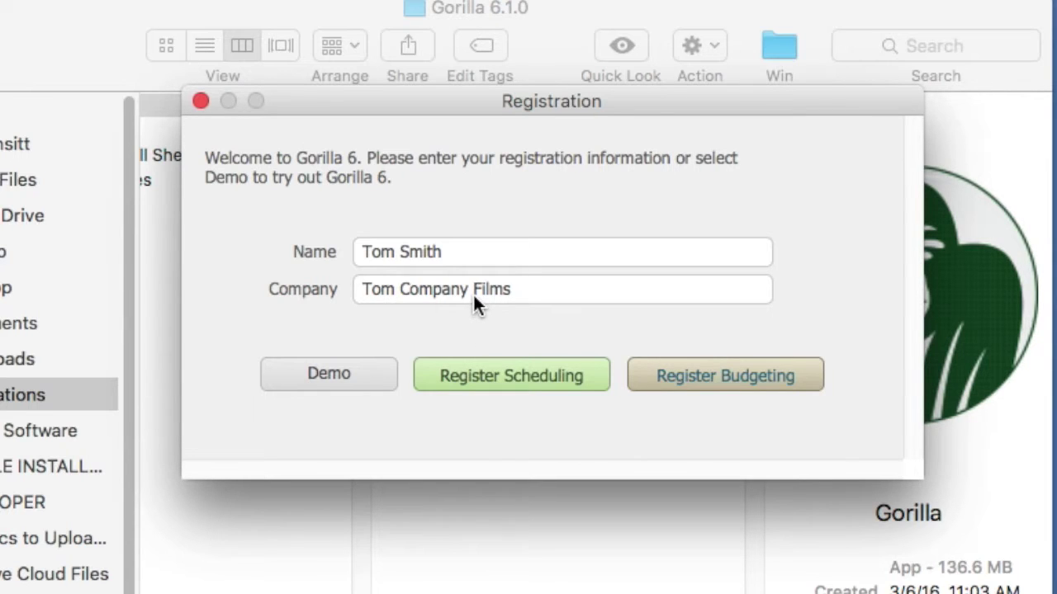
Extend the registration company name with a comma and "LLC." after "Films".
click(512, 290)
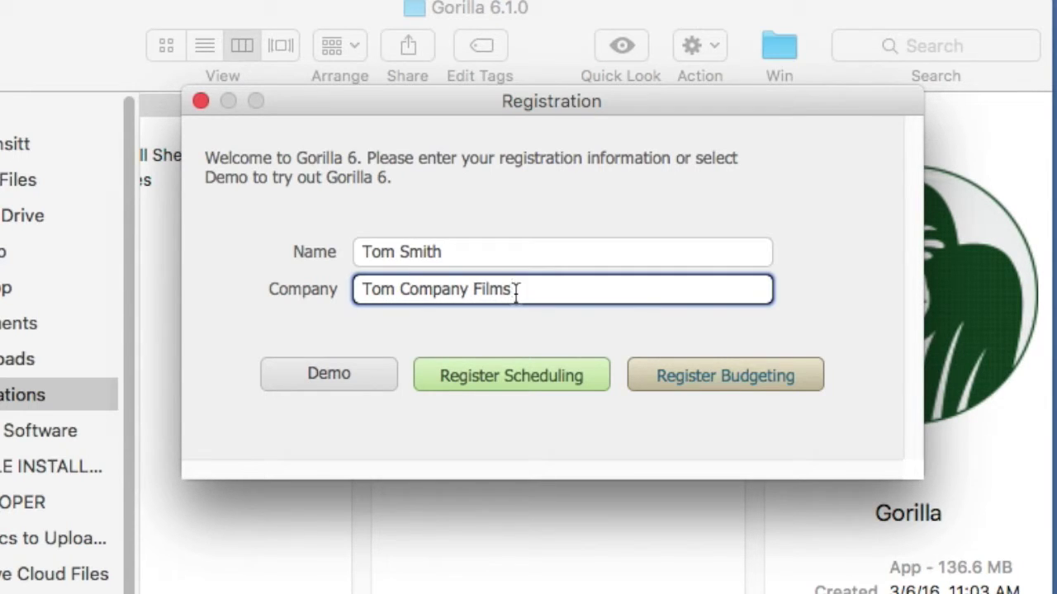
text(LLC.)
click(512, 290)
text(,)
click(567, 326)
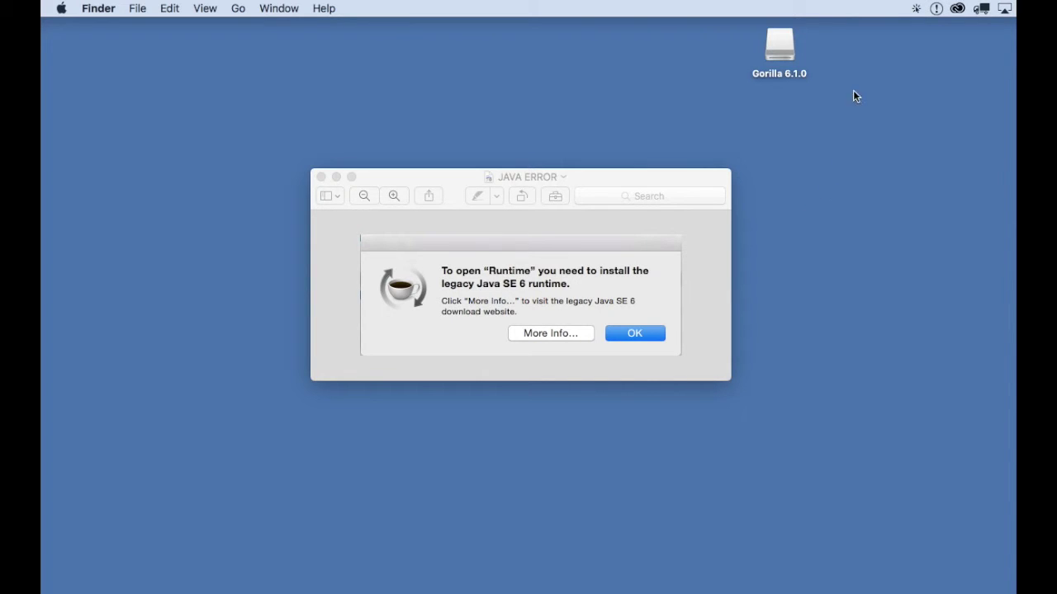
Open the "2 - Java Runtime" document from the Gorilla 6.1.0 disk image to read the Java installation instructions.
double_click(775, 45)
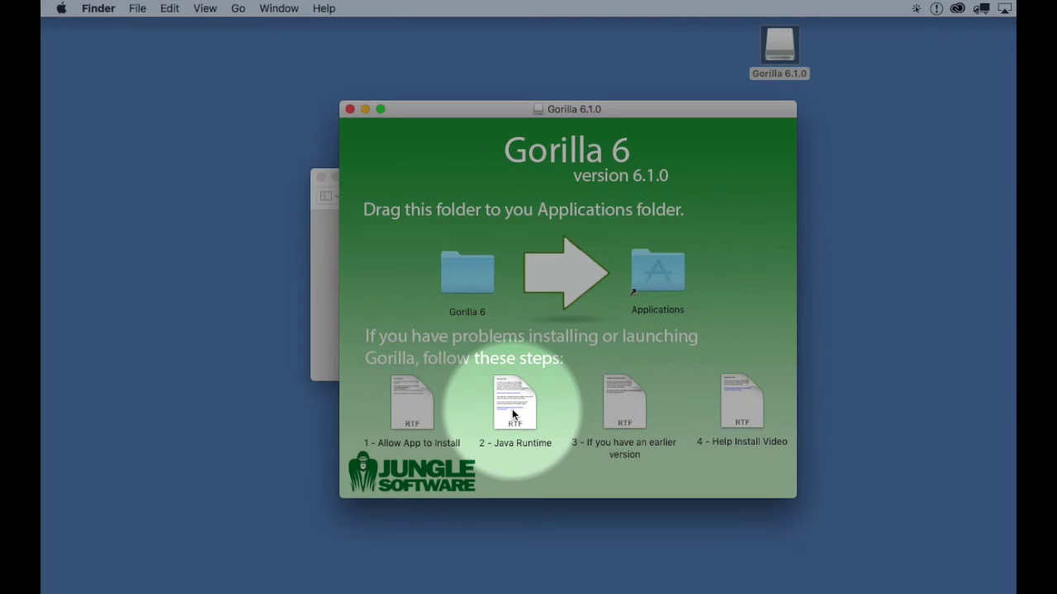
double_click(513, 414)
drag(518, 24, 602, 114)
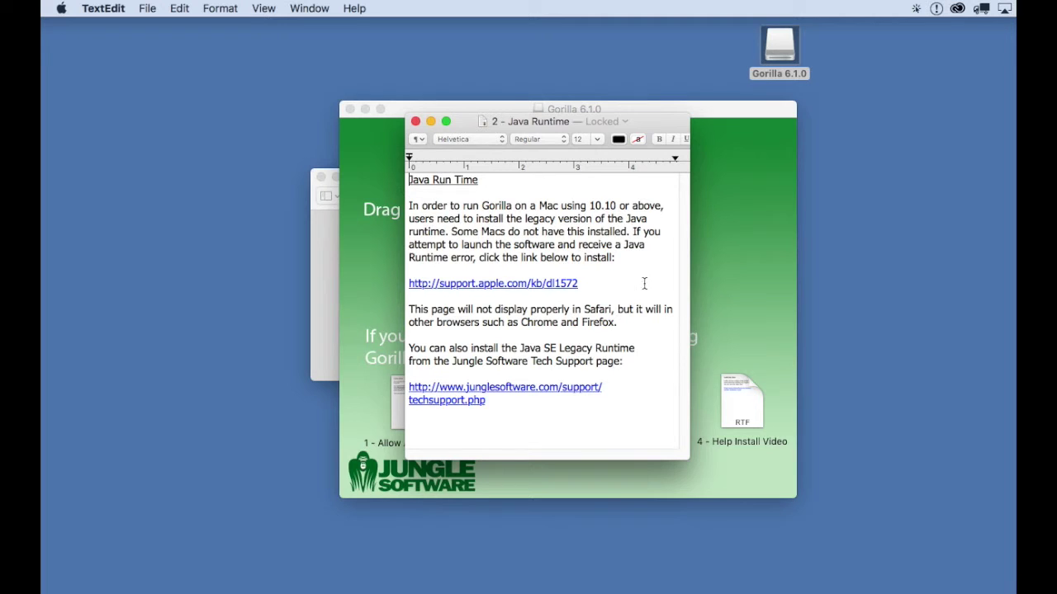
Review the Apple support and Jungle Software Tech Support links for installing the legacy Java runtime.
click(577, 285)
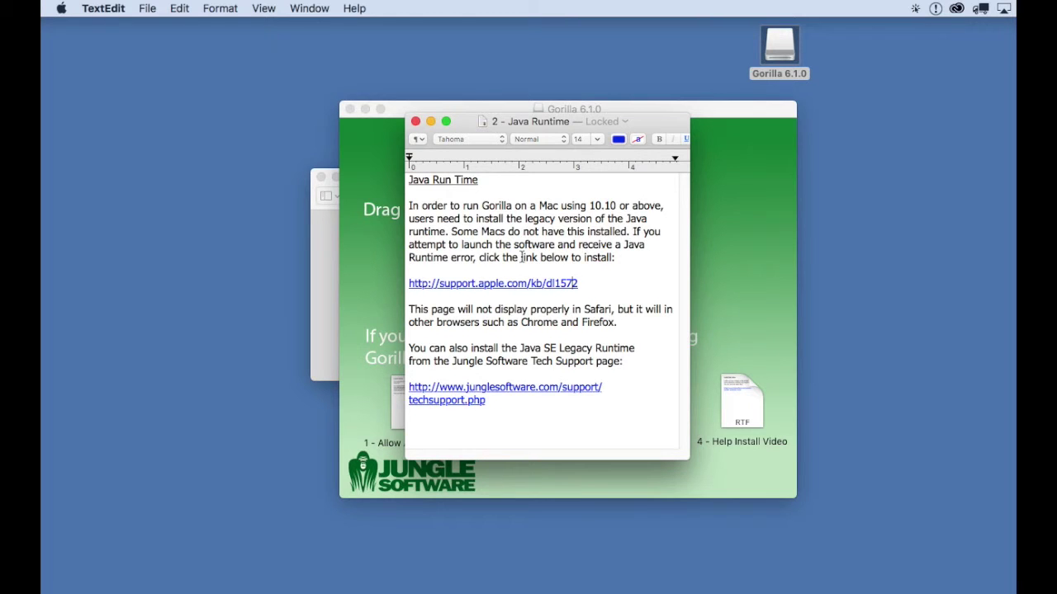
click(520, 390)
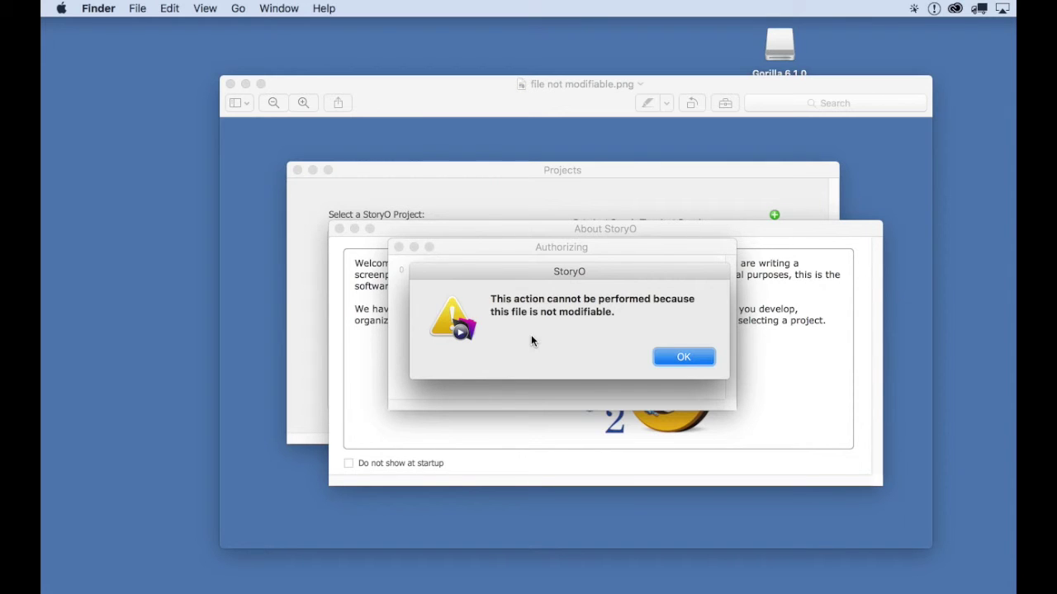
Go to the Applications folder in Finder and select the StoryO 2 folder.
click(235, 8)
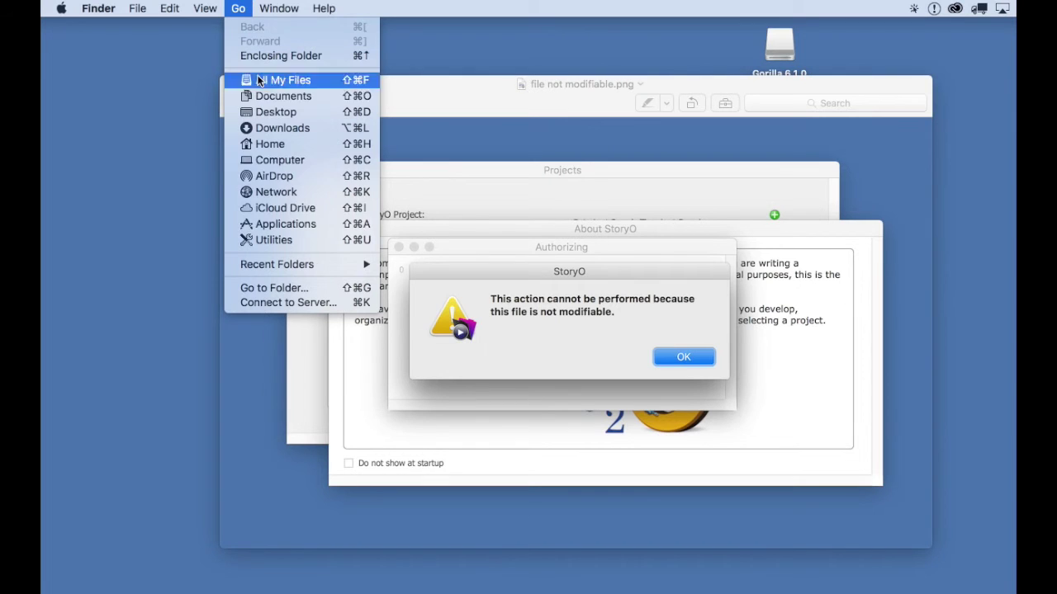
click(333, 223)
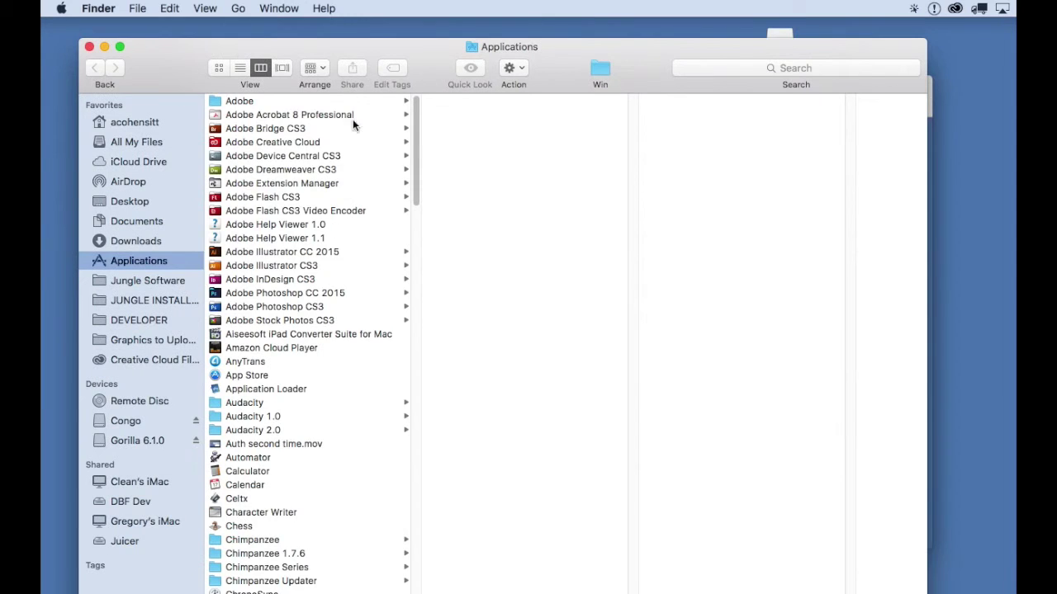
double_click(355, 44)
scroll(346, 538, down, 20)
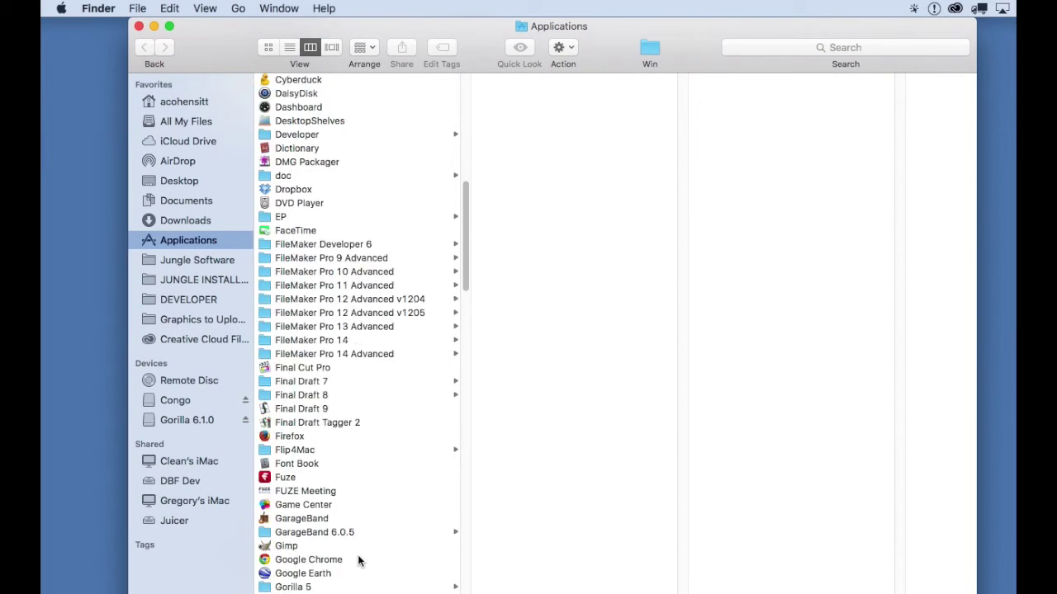
scroll(358, 558, down, 15)
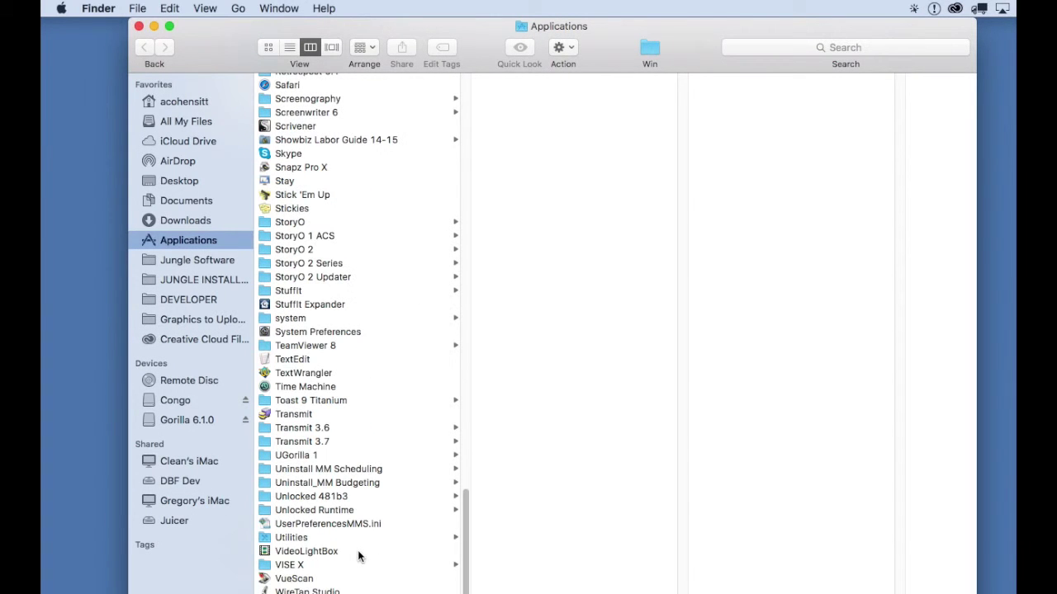
click(317, 249)
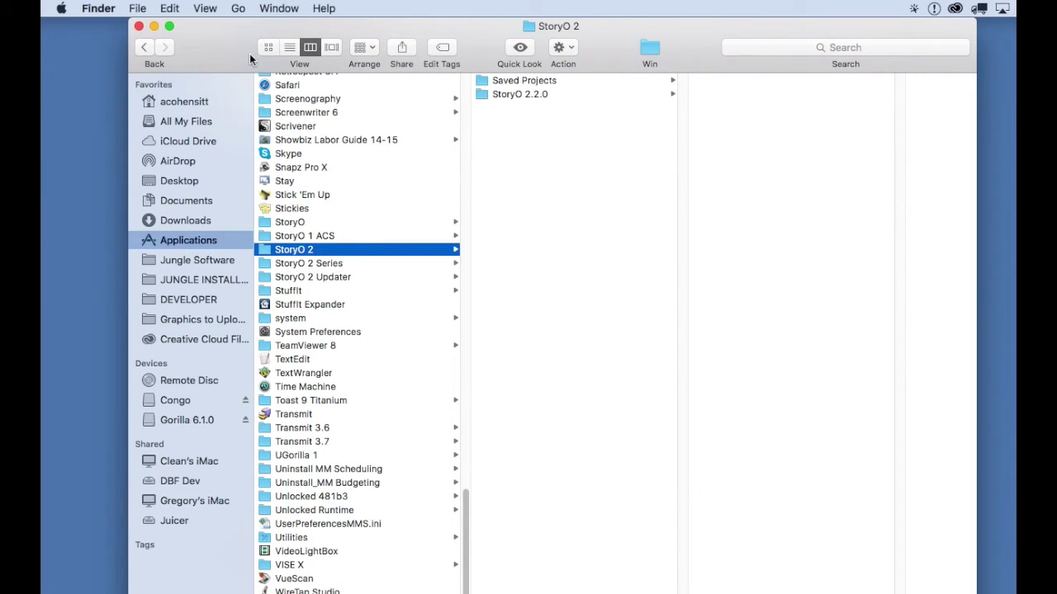
Show the StoryO 2 folder's info and bring its Sharing & Permissions settings fully into view.
click(139, 8)
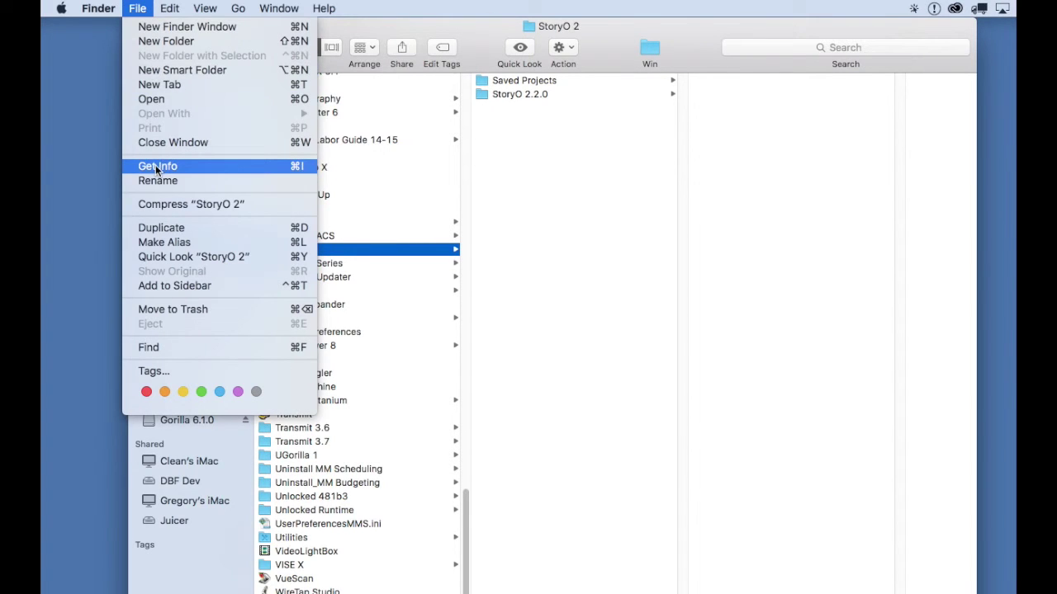
click(255, 166)
drag(214, 25, 506, 5)
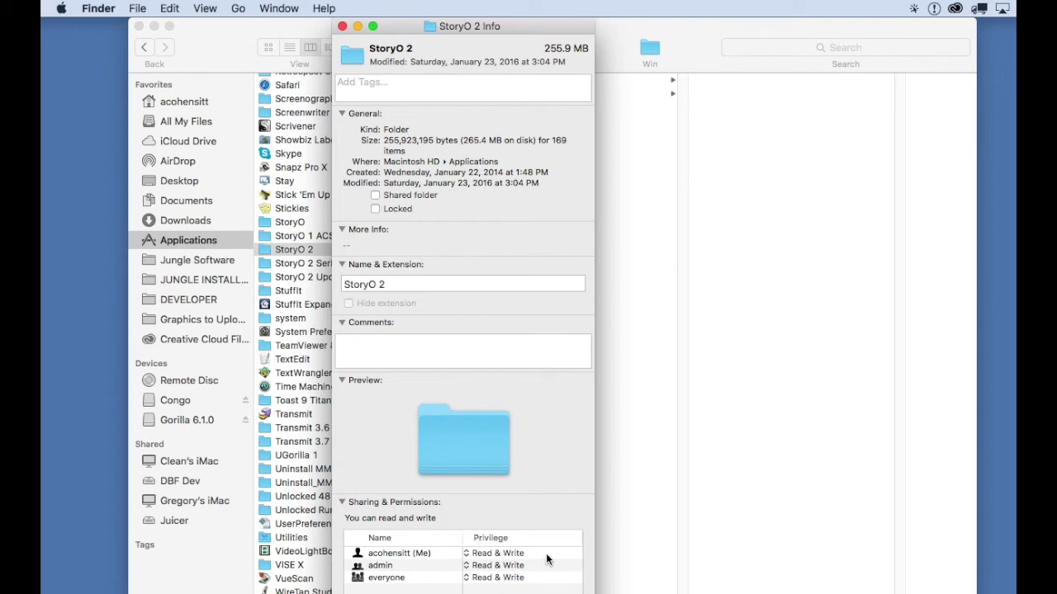
drag(593, 586, 570, 553)
scroll(567, 470, down, 1)
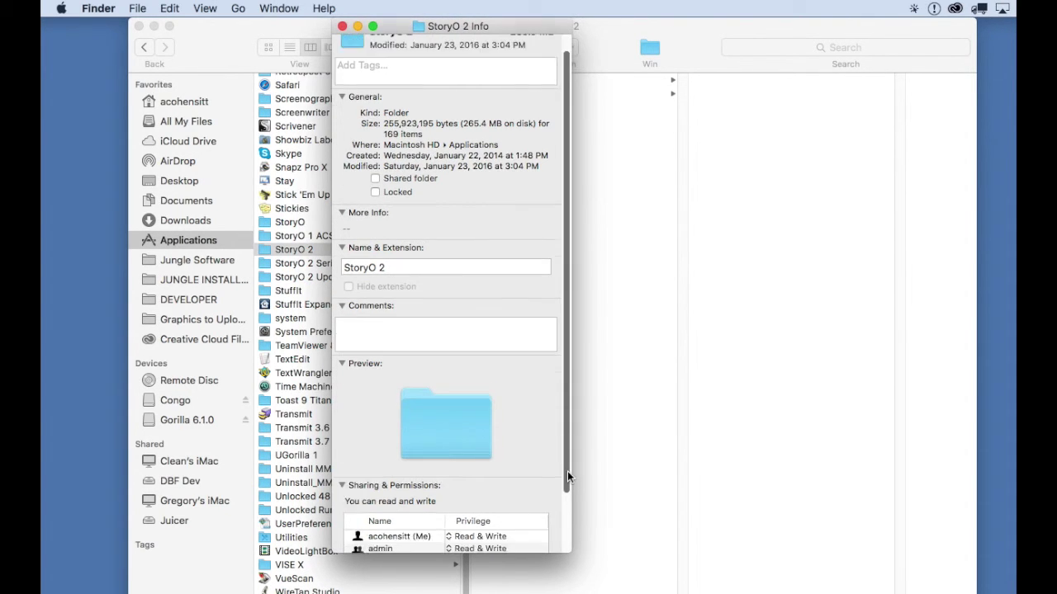
scroll(567, 477, down, 3)
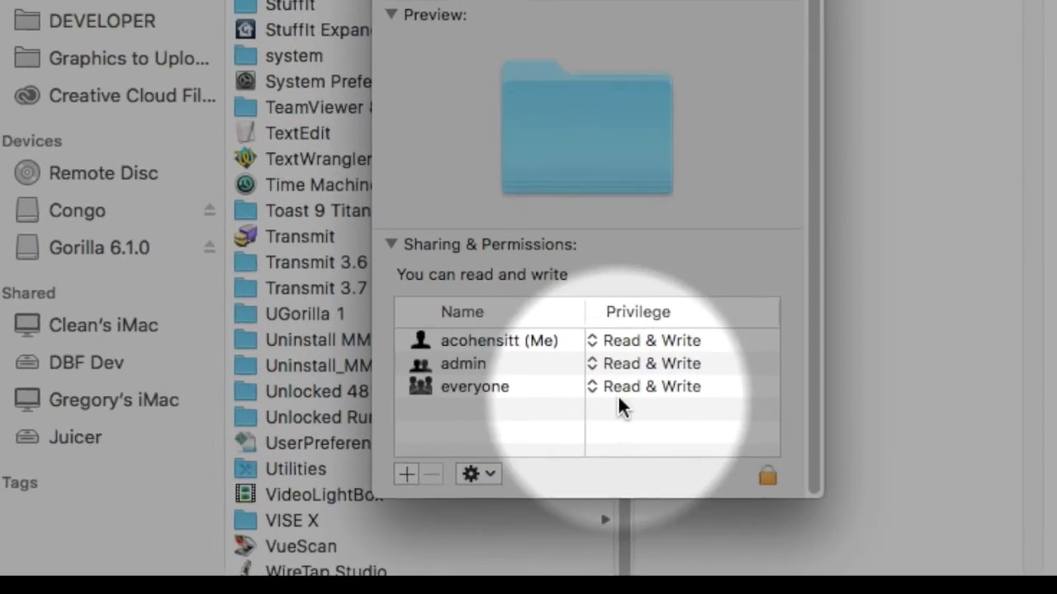
Unlock the StoryO 2 folder's Sharing & Permissions settings by entering the account password.
click(767, 476)
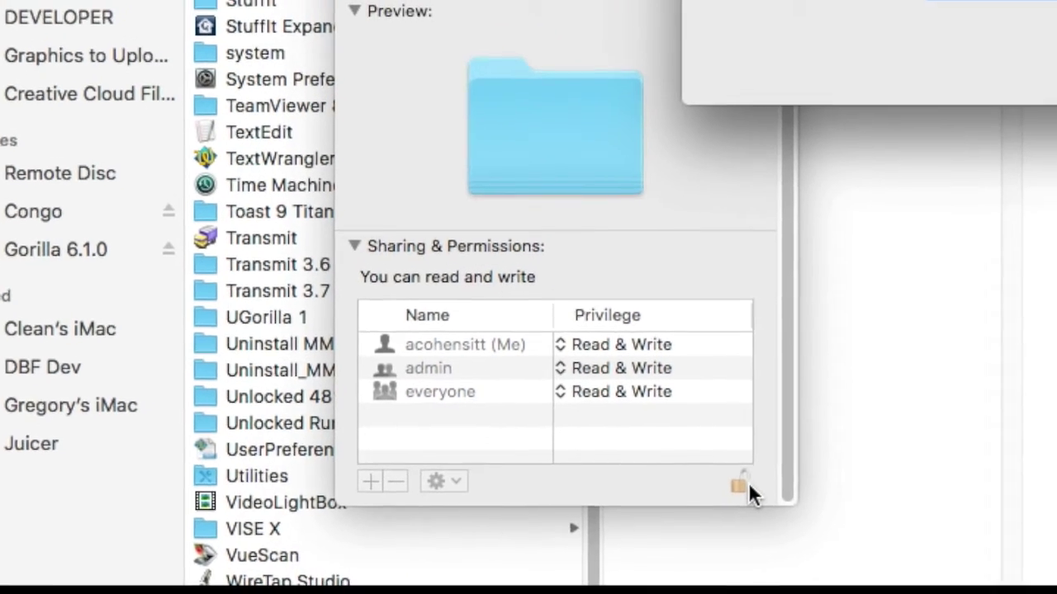
text(********)
key(Return)
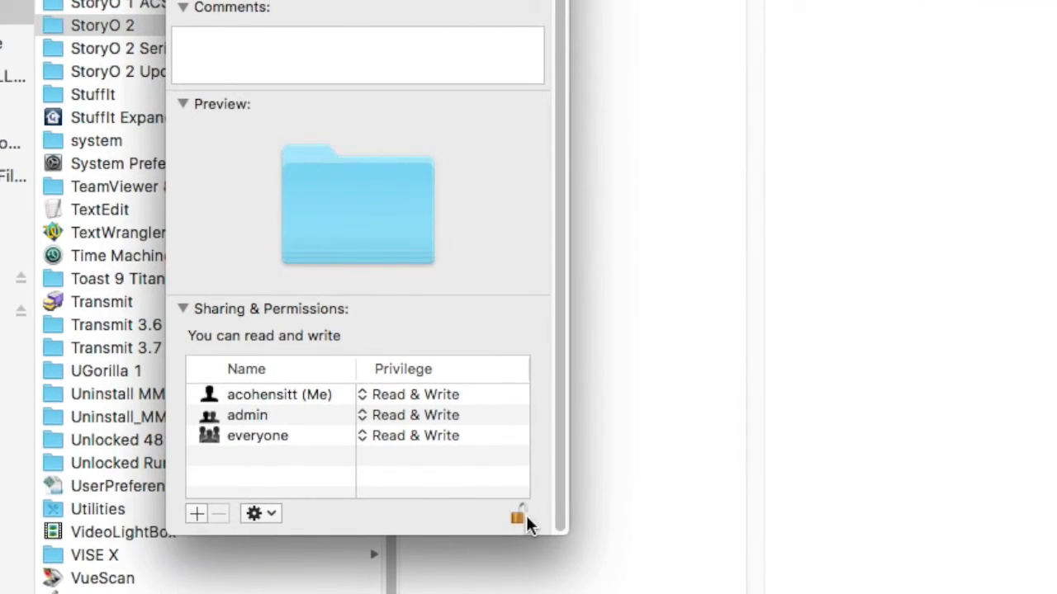
Apply the StoryO 2 folder's permissions to all enclosed items and close its info window.
click(273, 513)
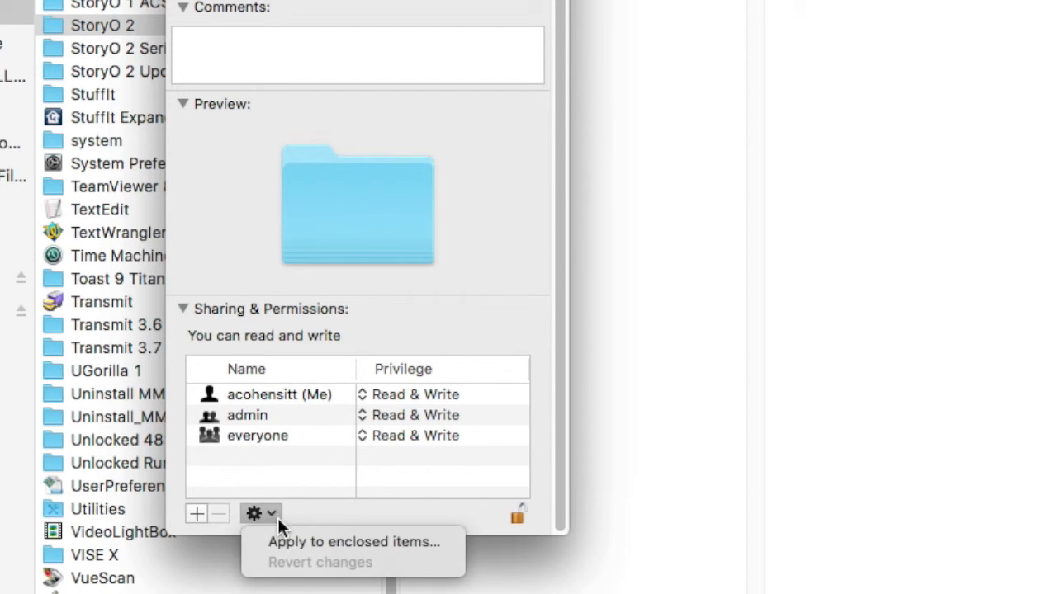
click(428, 544)
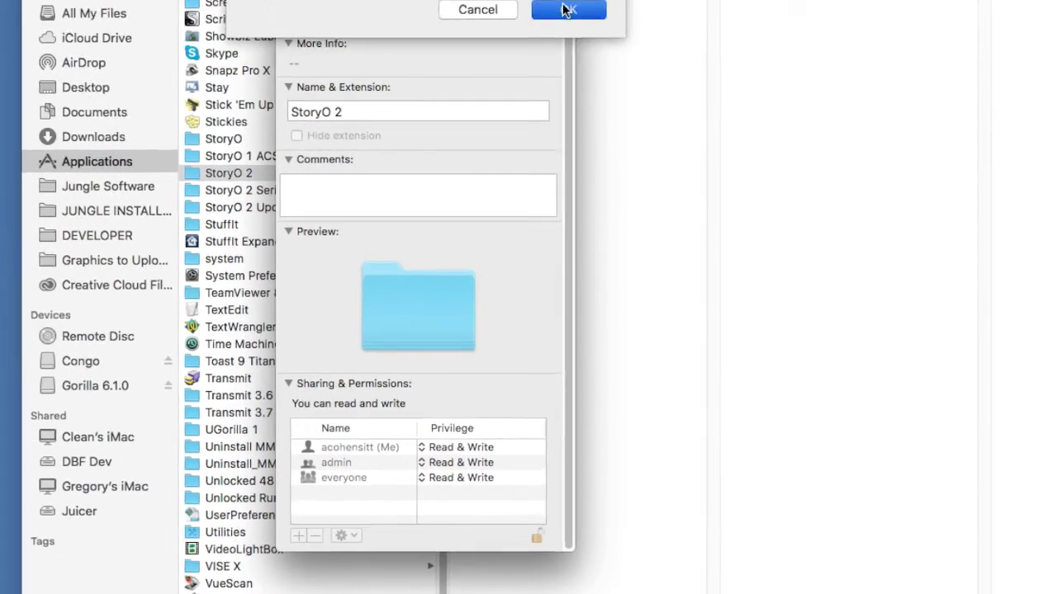
click(568, 9)
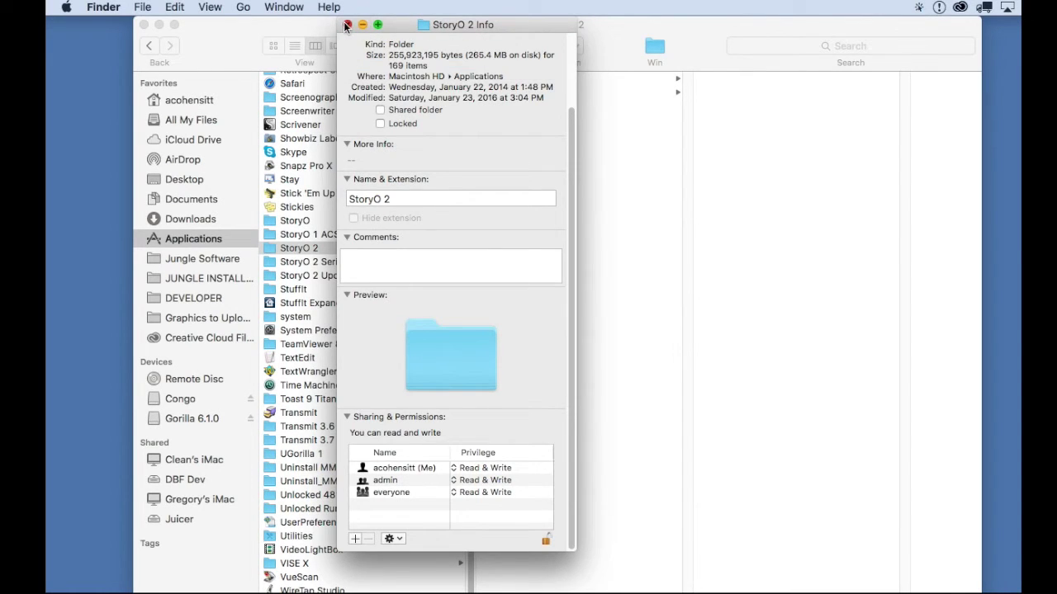
click(346, 25)
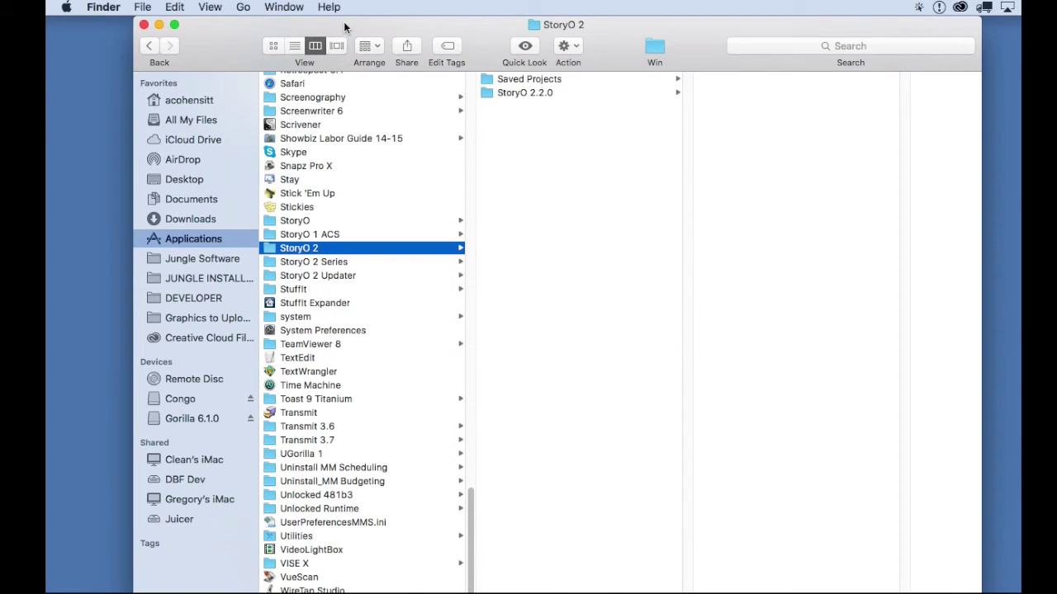
Select the StoryO application inside the StoryO 2.2.0 folder, then shrink and reposition the Finder window.
click(525, 92)
click(737, 135)
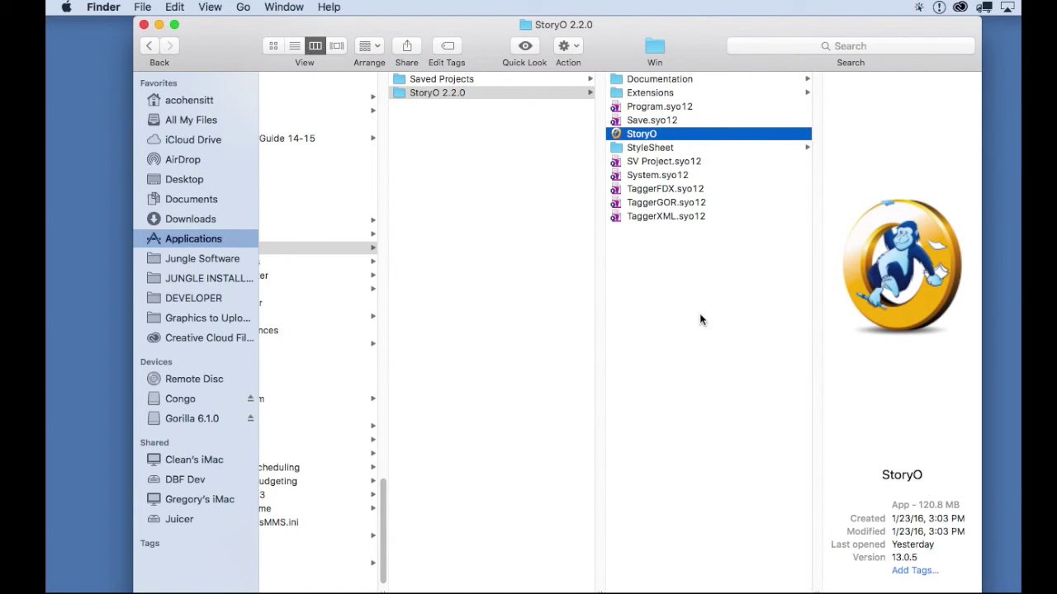
drag(979, 591, 875, 490)
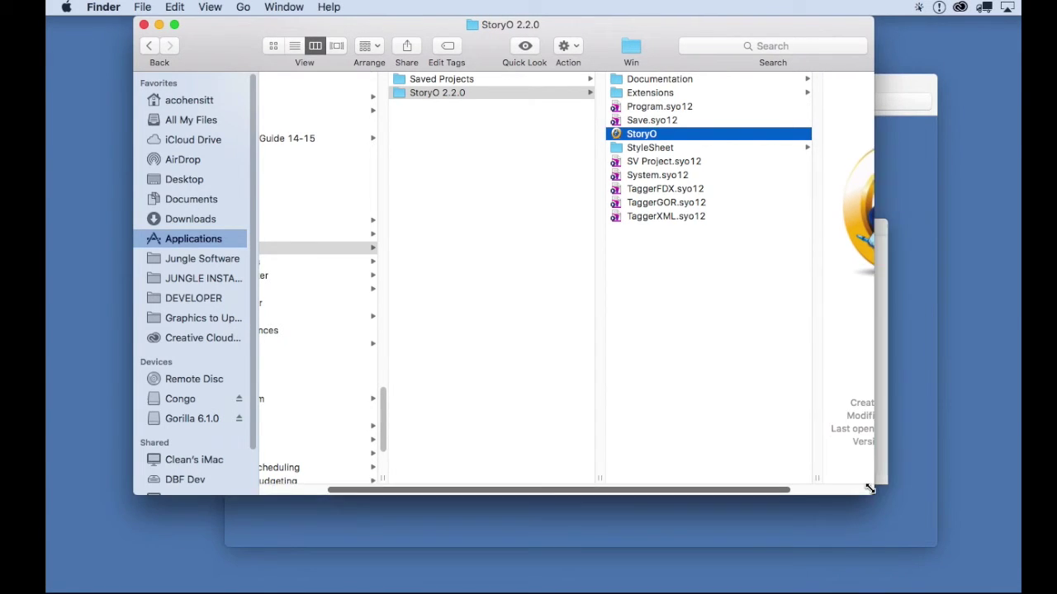
drag(618, 23, 692, 58)
drag(575, 521, 427, 530)
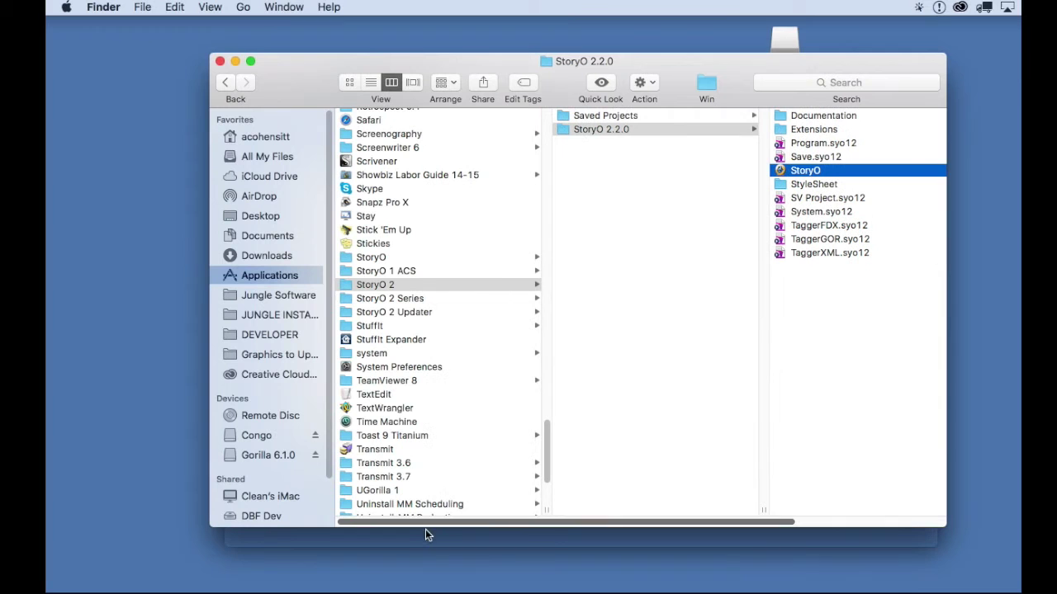
drag(481, 71, 448, 46)
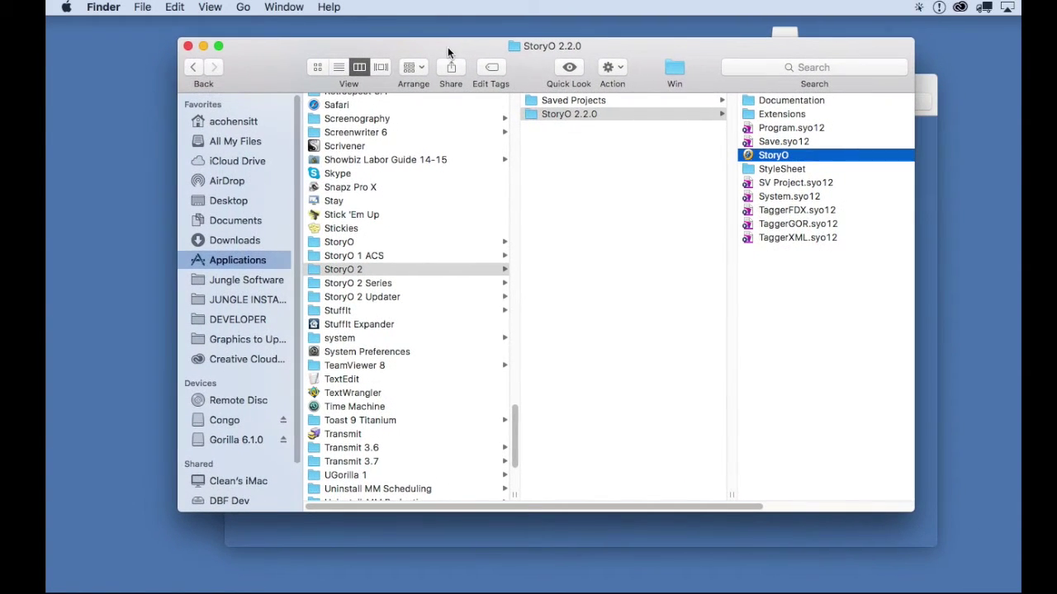
Copy the whole StoryO 2 folder from Applications after narrowing the Finder window.
click(314, 270)
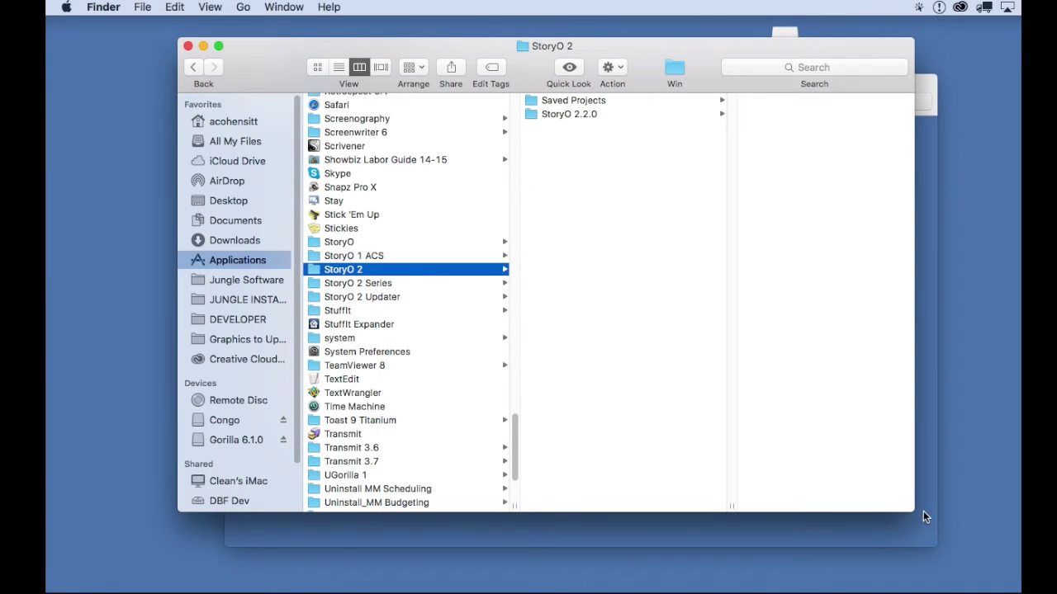
drag(911, 513, 817, 518)
drag(526, 49, 591, 52)
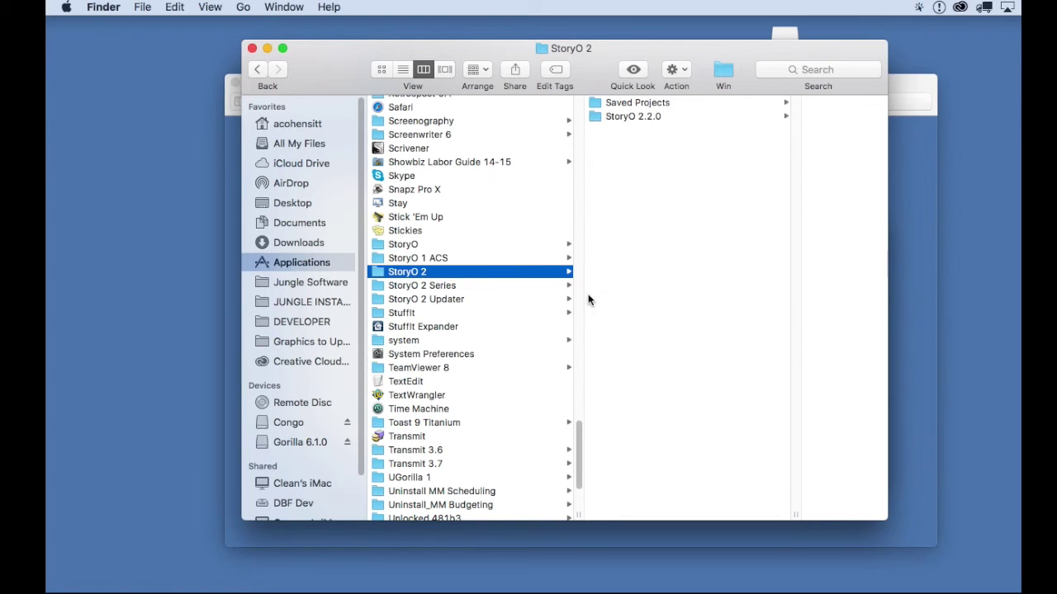
click(177, 7)
click(185, 76)
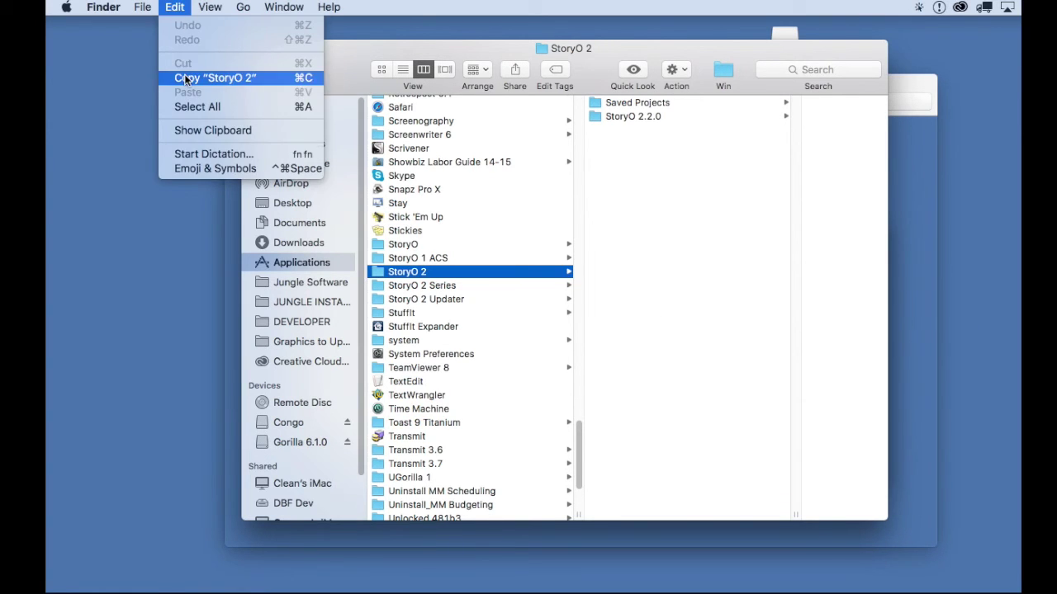
Paste the copied StoryO 2 folder into the Documents folder.
click(298, 203)
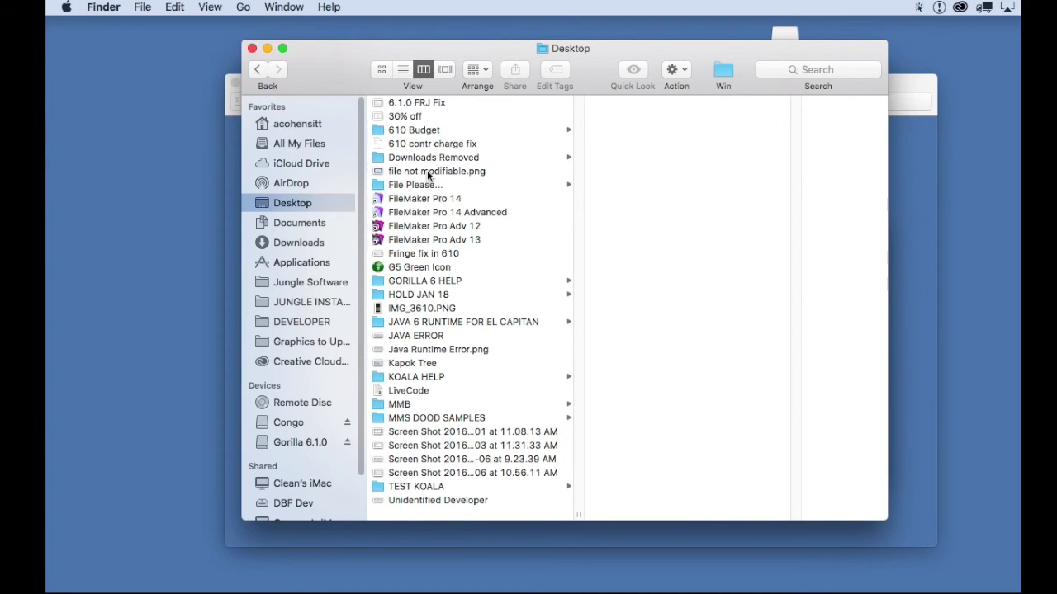
click(307, 223)
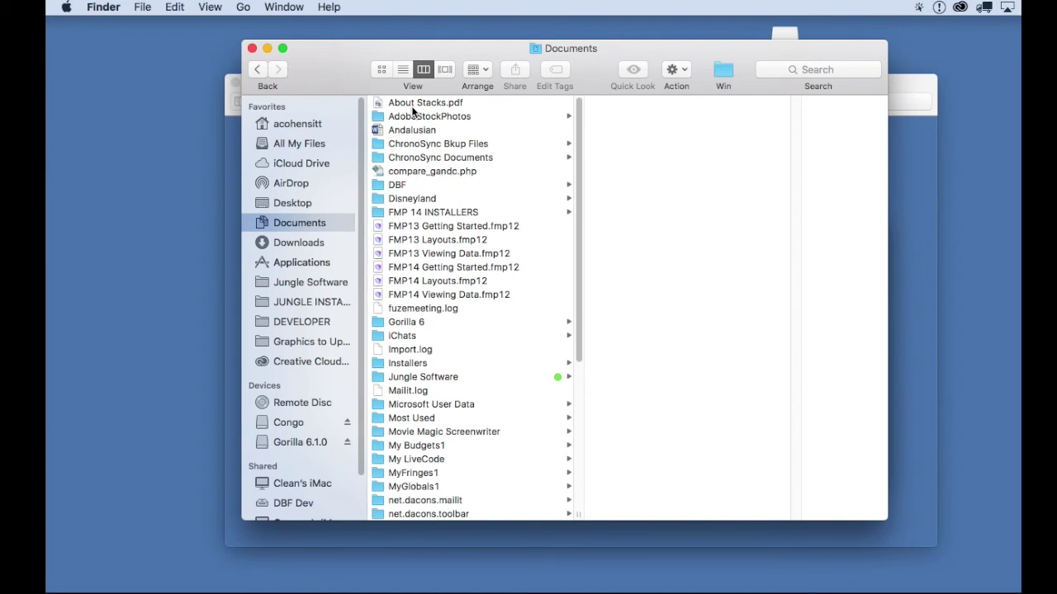
click(178, 6)
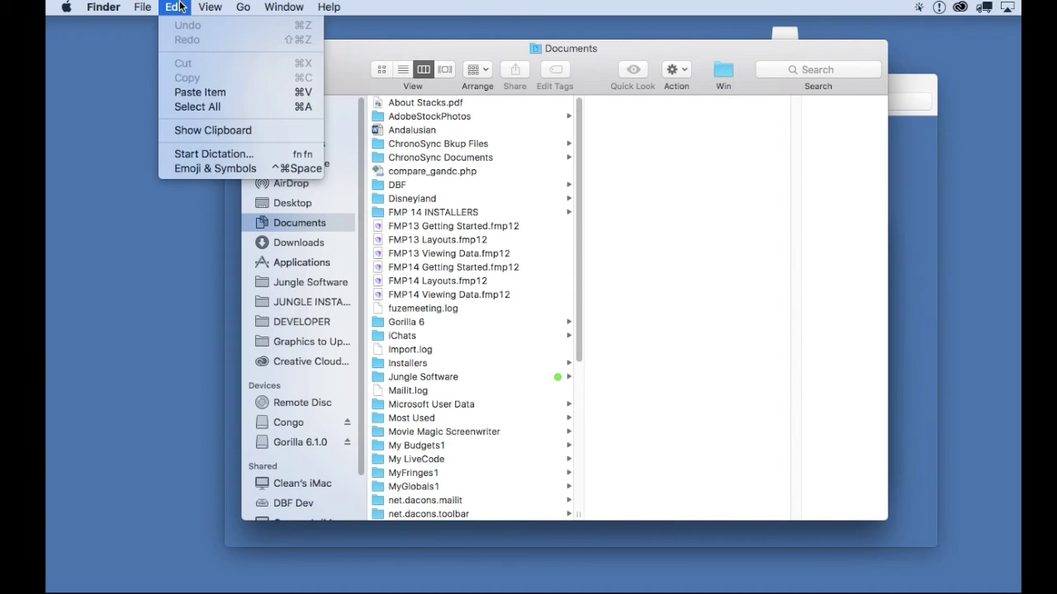
click(209, 95)
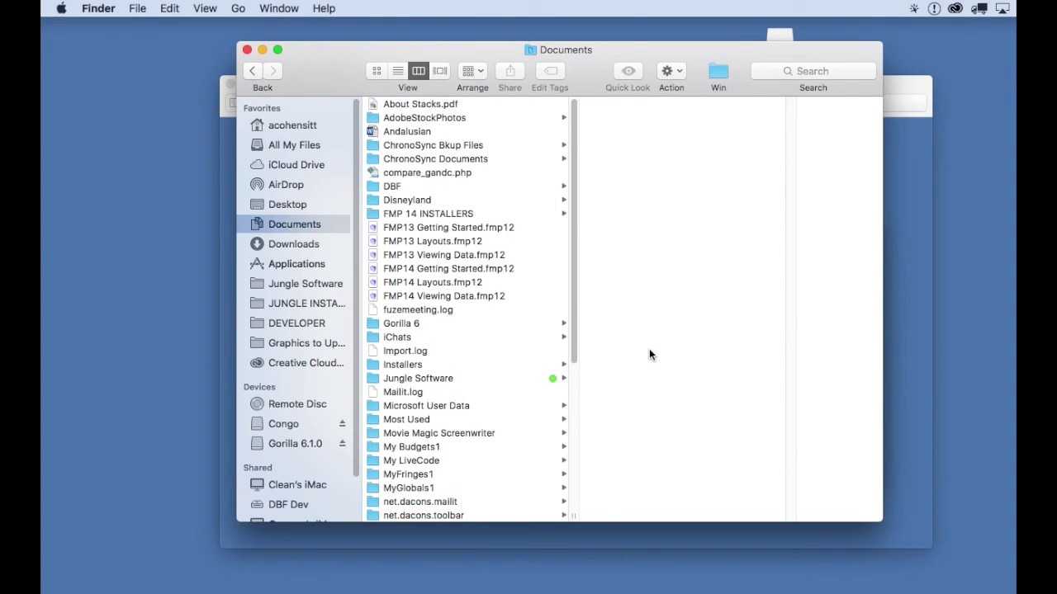
Locate and select Disk Utility in the Utilities folder within Applications.
click(269, 265)
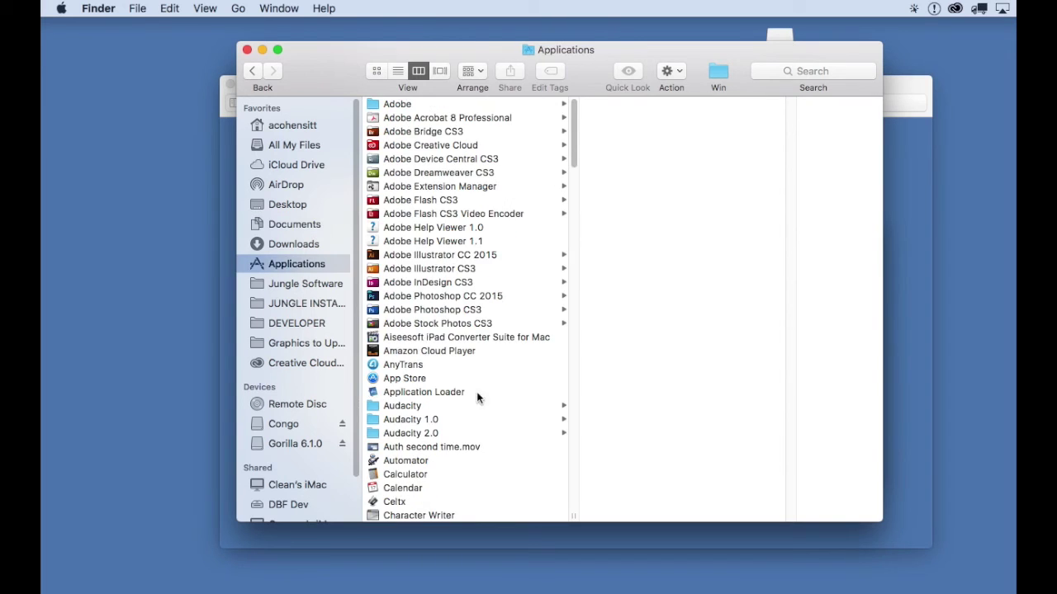
scroll(516, 407, down, 20)
click(379, 450)
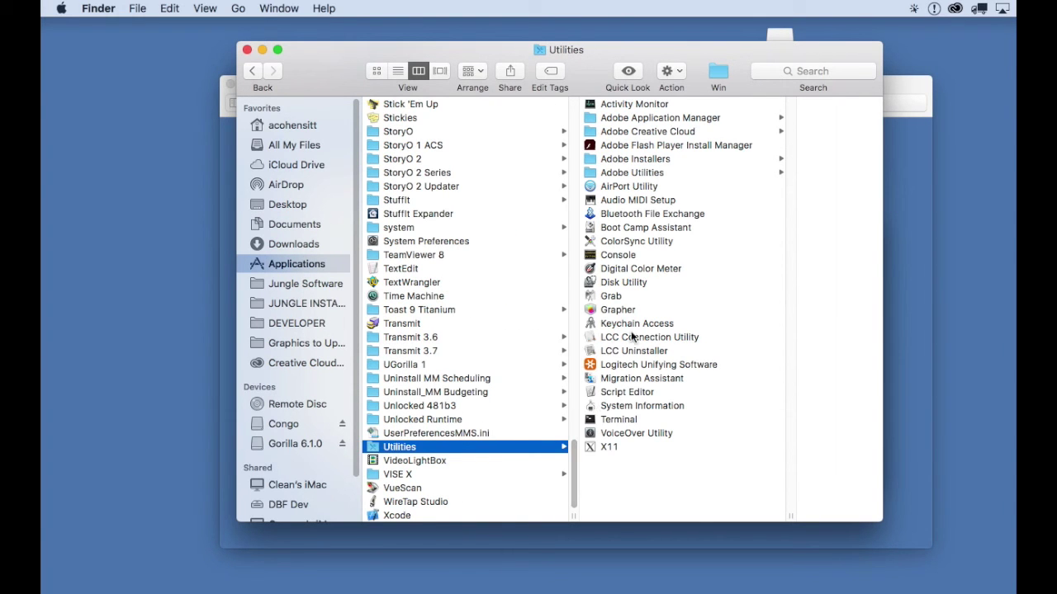
click(627, 282)
drag(637, 48, 573, 47)
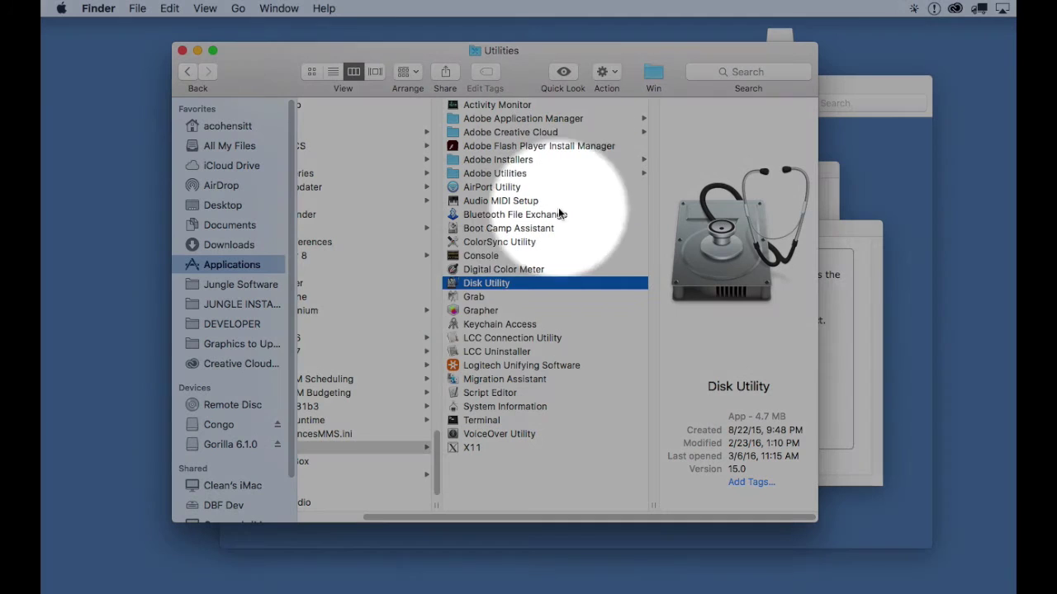